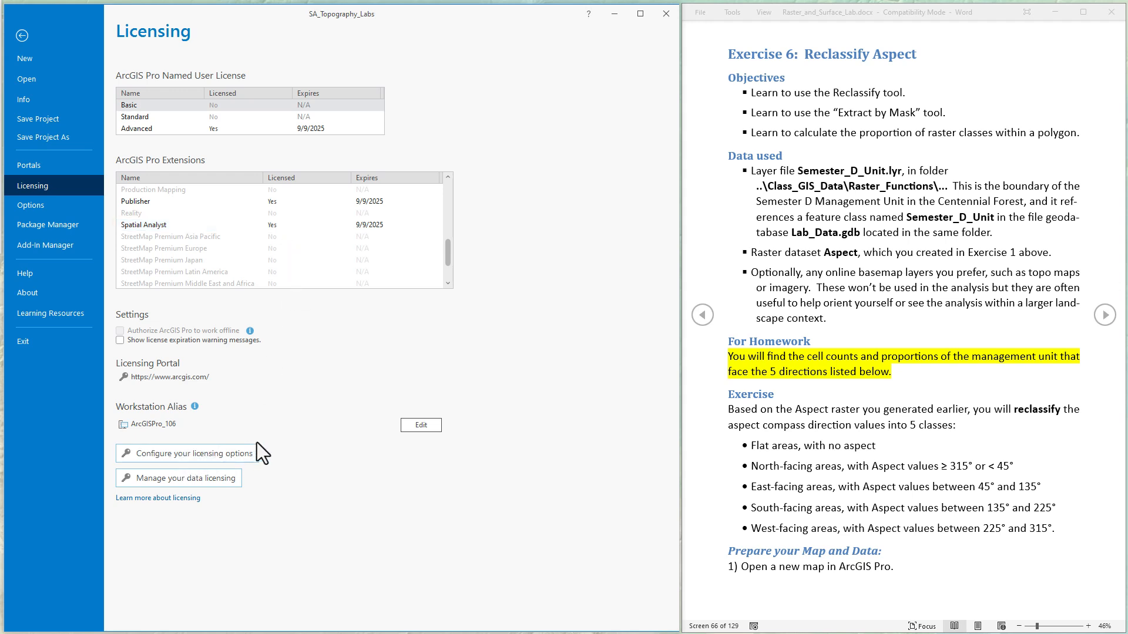
# Step: Return from the licensing page to the Reclassification map and read the Exercise 6 instructions on loading the data
pyautogui.click(23, 35)
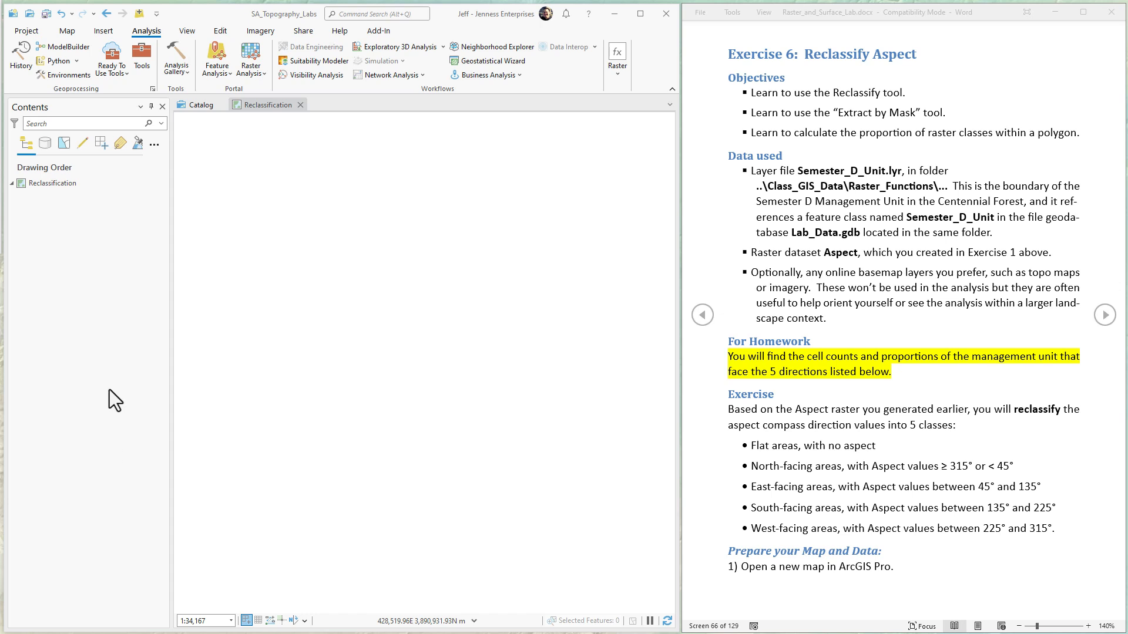
pyautogui.click(271, 104)
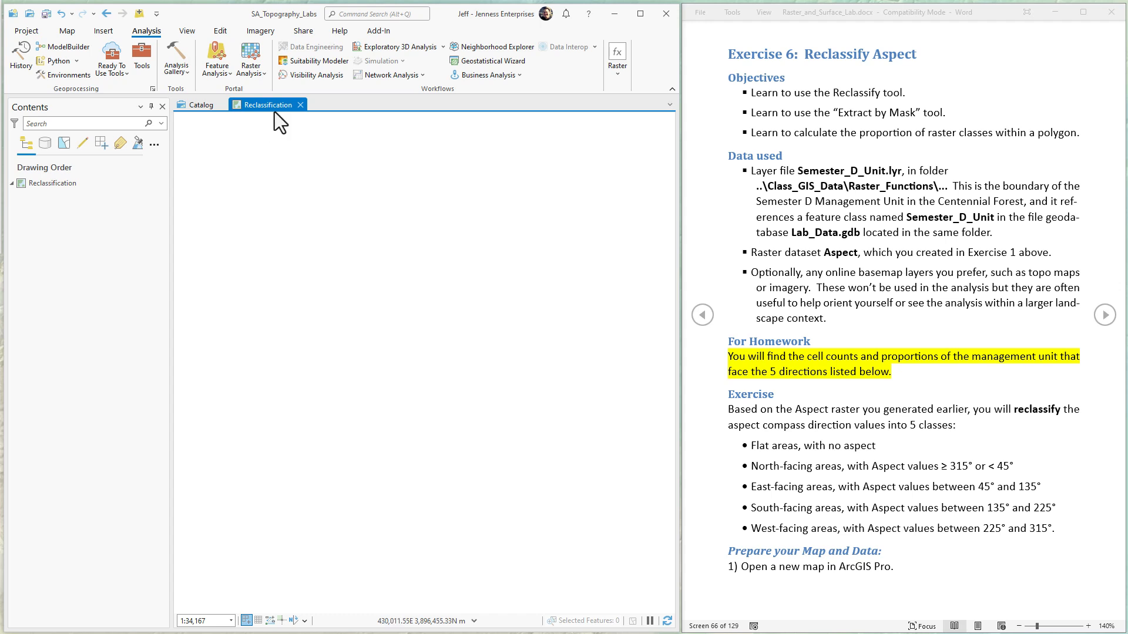
pyautogui.click(104, 30)
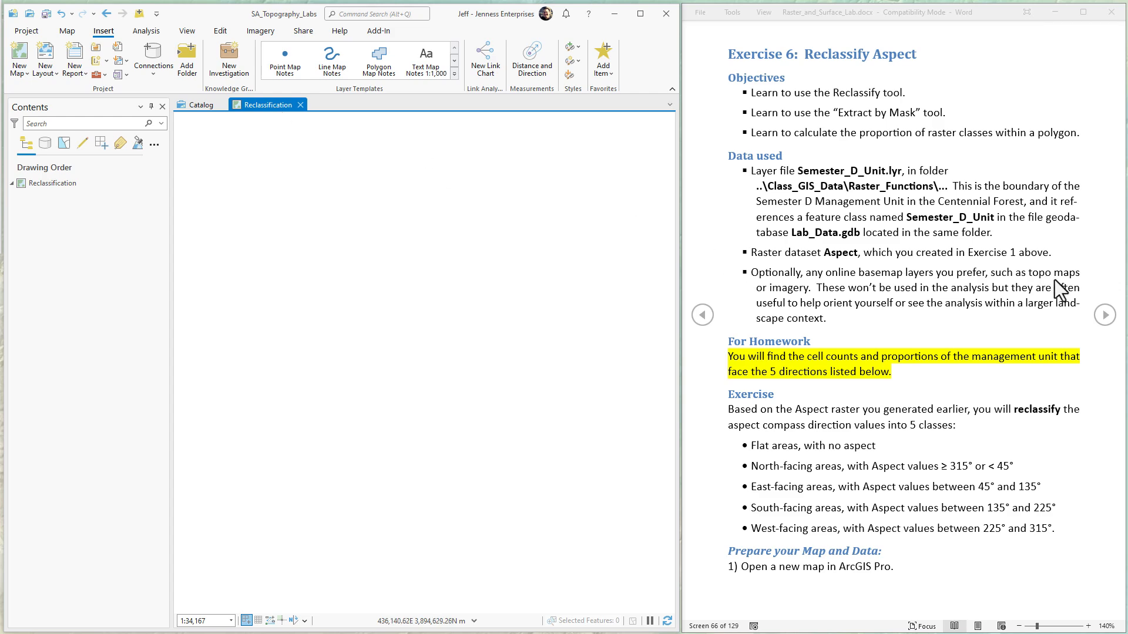
pyautogui.click(1104, 319)
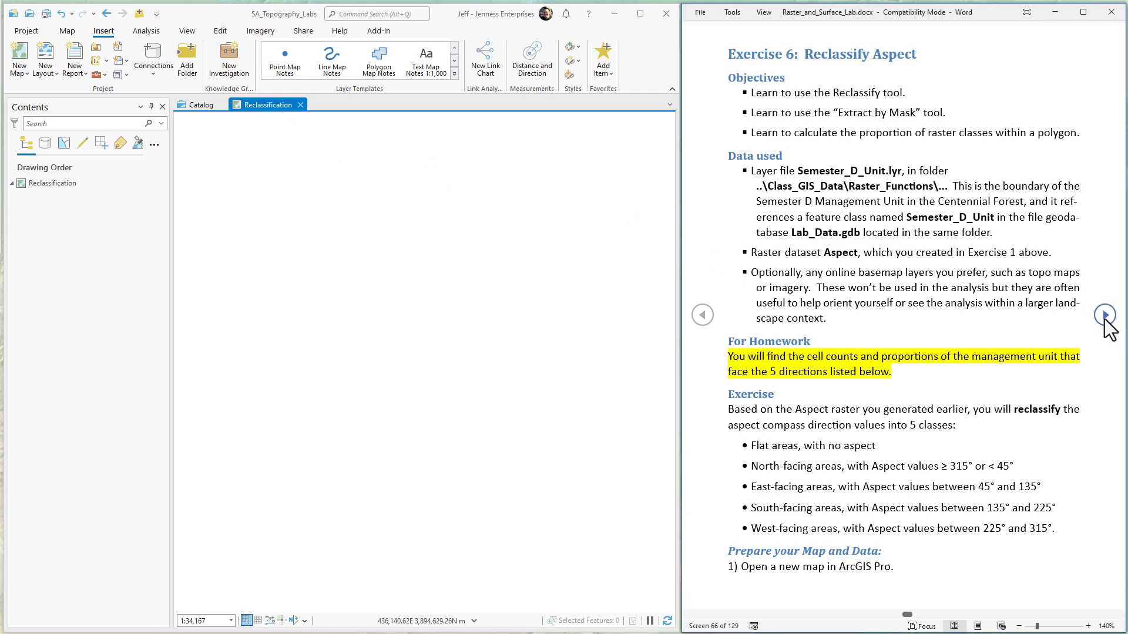
pyautogui.click(1105, 317)
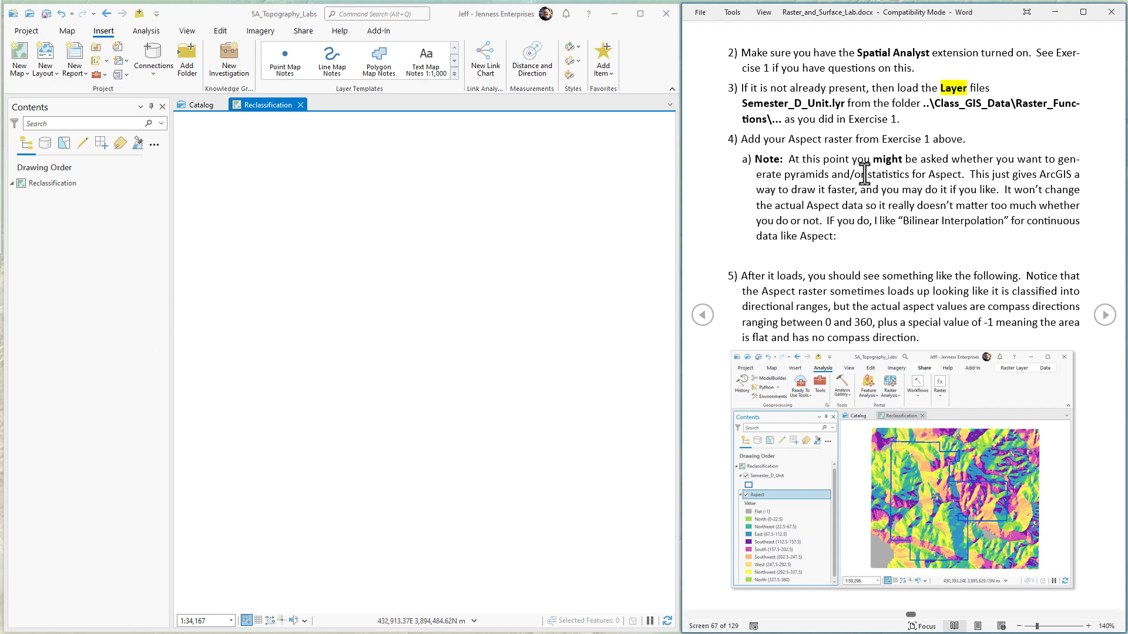
pyautogui.moveTo(879, 139); pyautogui.dragTo(957, 141)
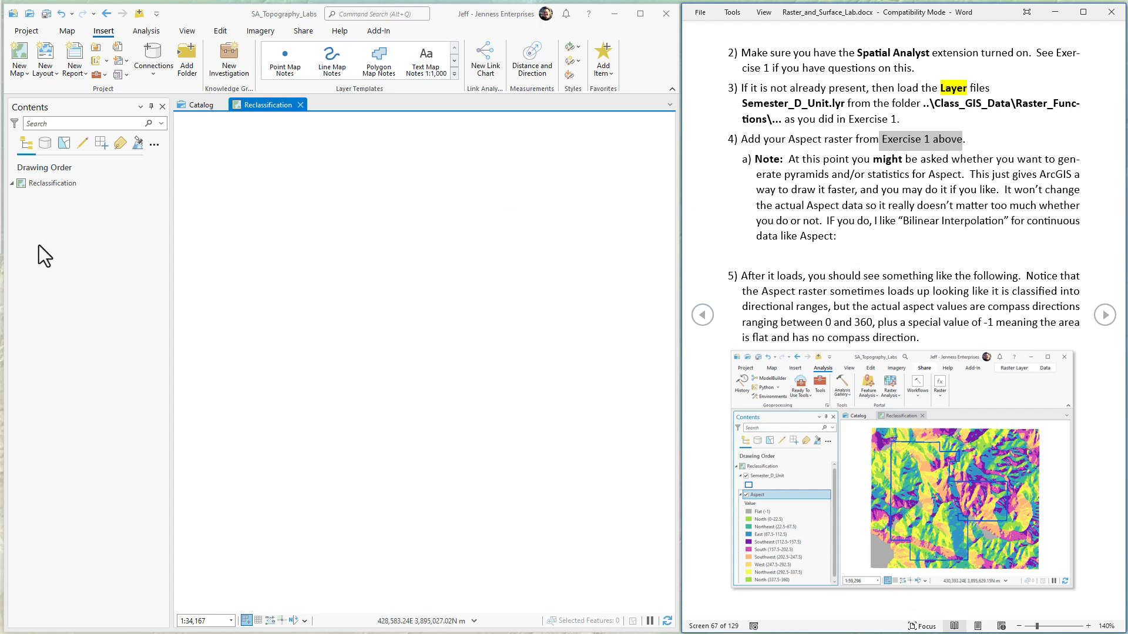
# Step: Add Semester_D_Unit.lyr from the Raster_Functions folder in Class_GIS_Data to the Reclassification map
pyautogui.click(201, 11)
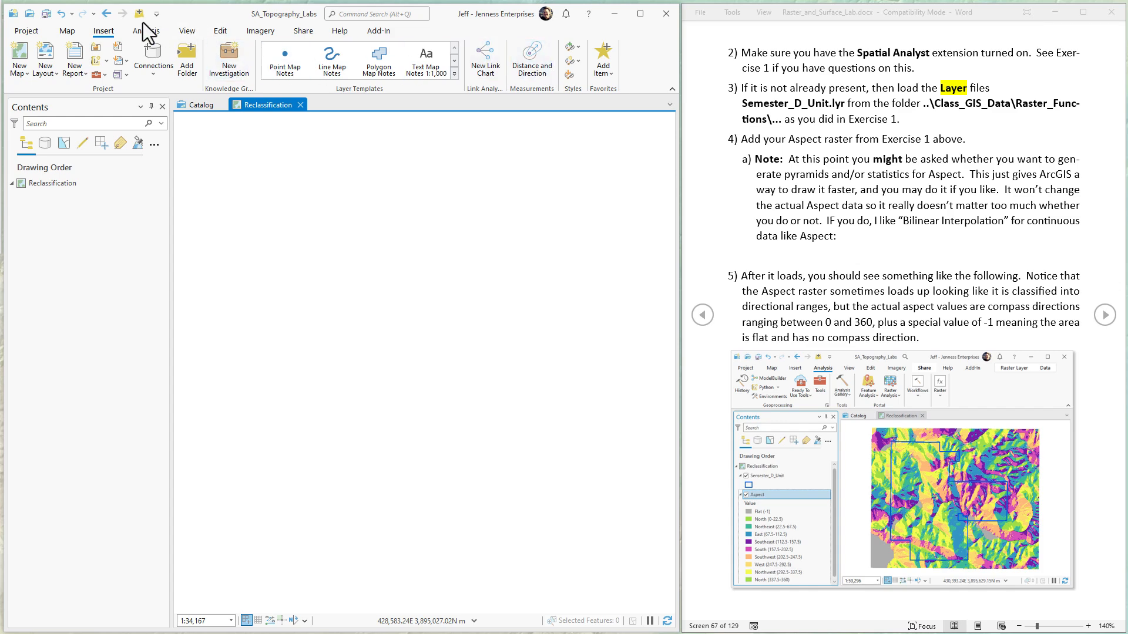
pyautogui.click(192, 104)
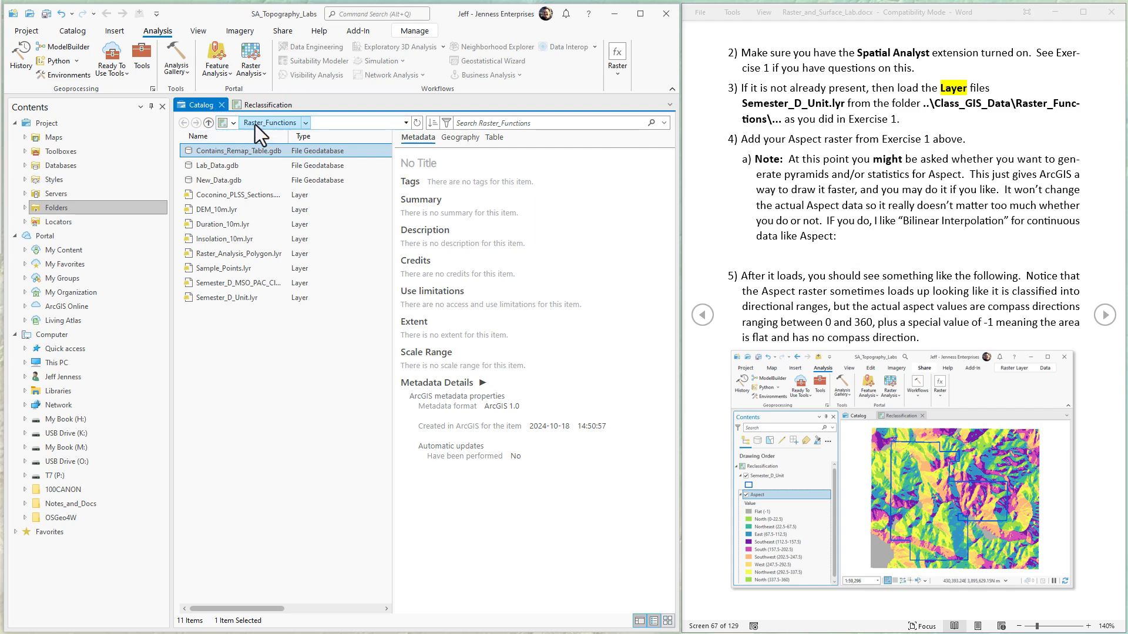
pyautogui.click(56, 208)
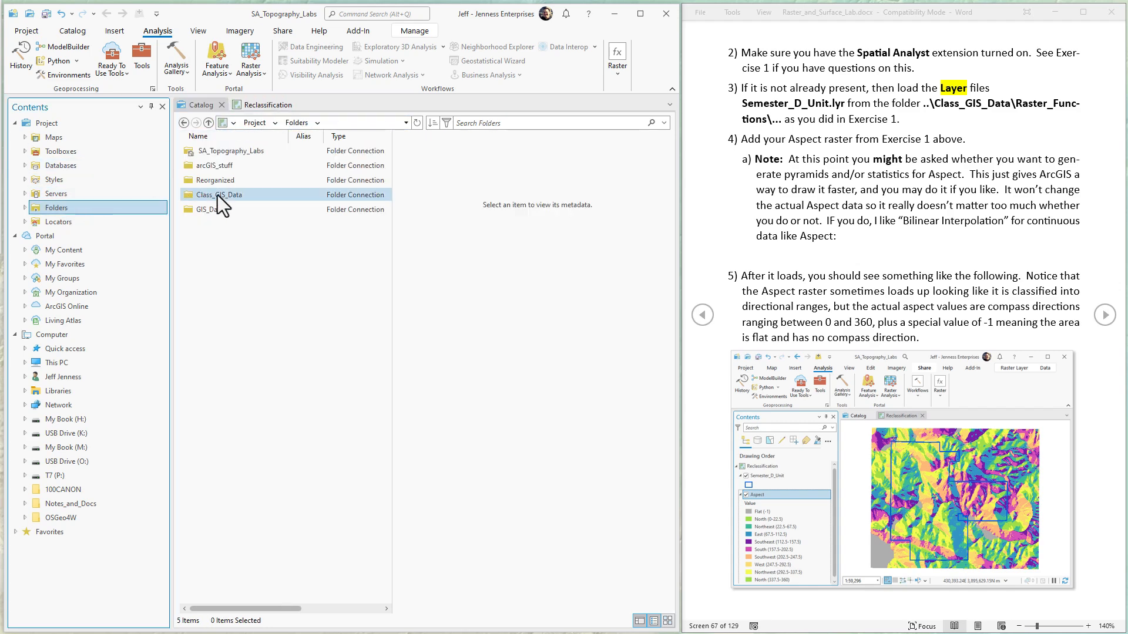
pyautogui.doubleClick(235, 193)
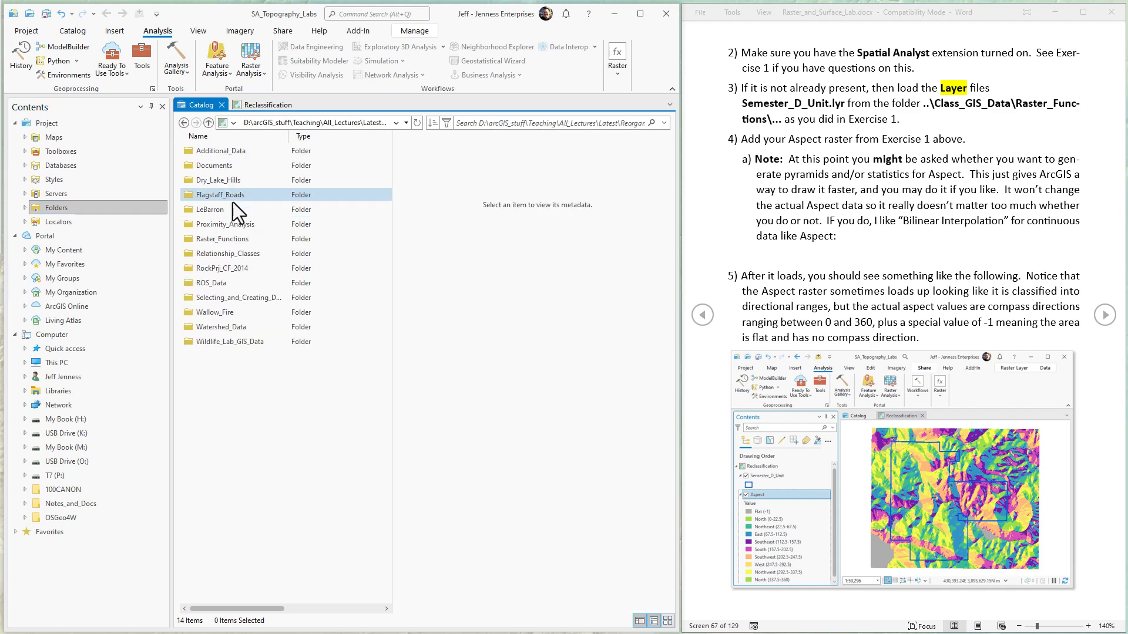
pyautogui.doubleClick(222, 239)
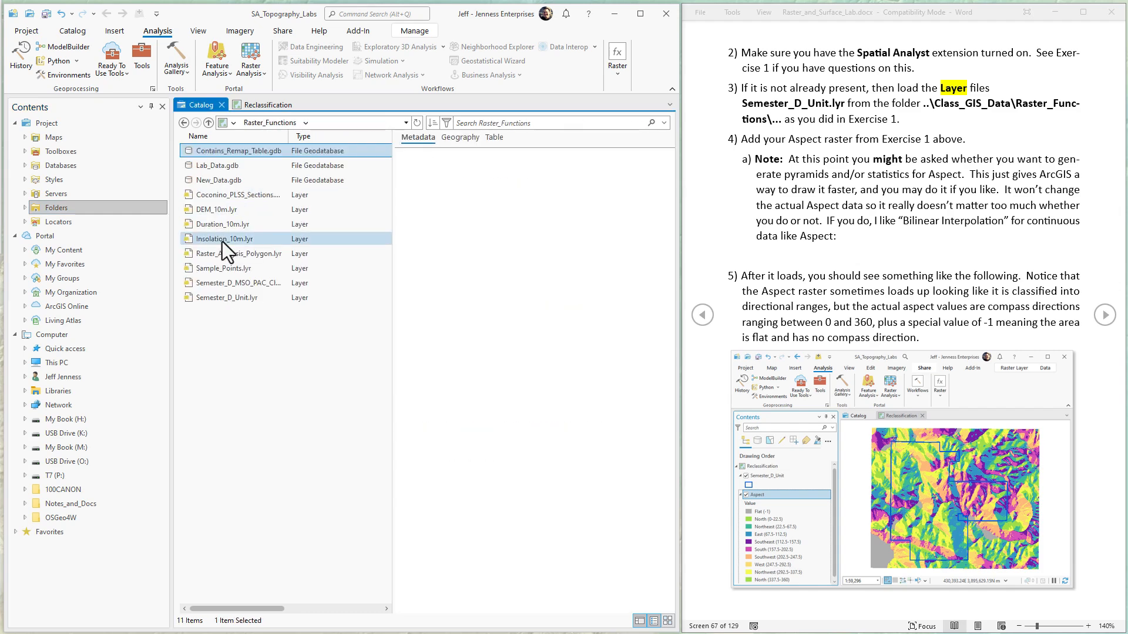
pyautogui.click(231, 298)
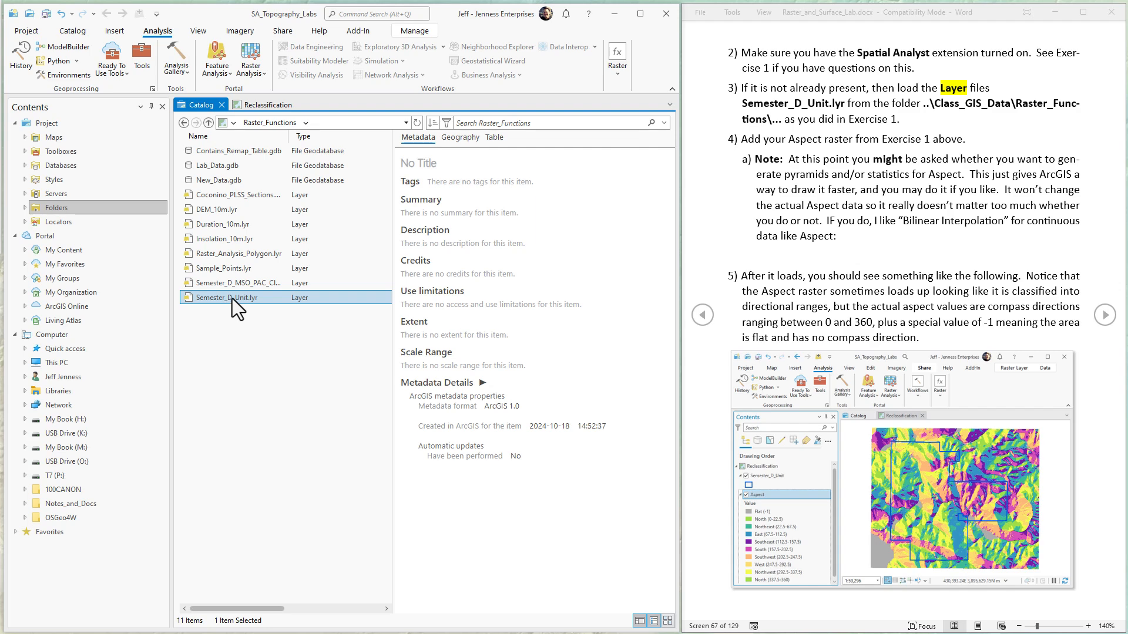
pyautogui.rightClick(232, 298)
pyautogui.click(288, 306)
# Step: Add the Aspect raster from SA_Topography_Labs.gdb to the Reclassification map and display its full extent
pyautogui.click(76, 167)
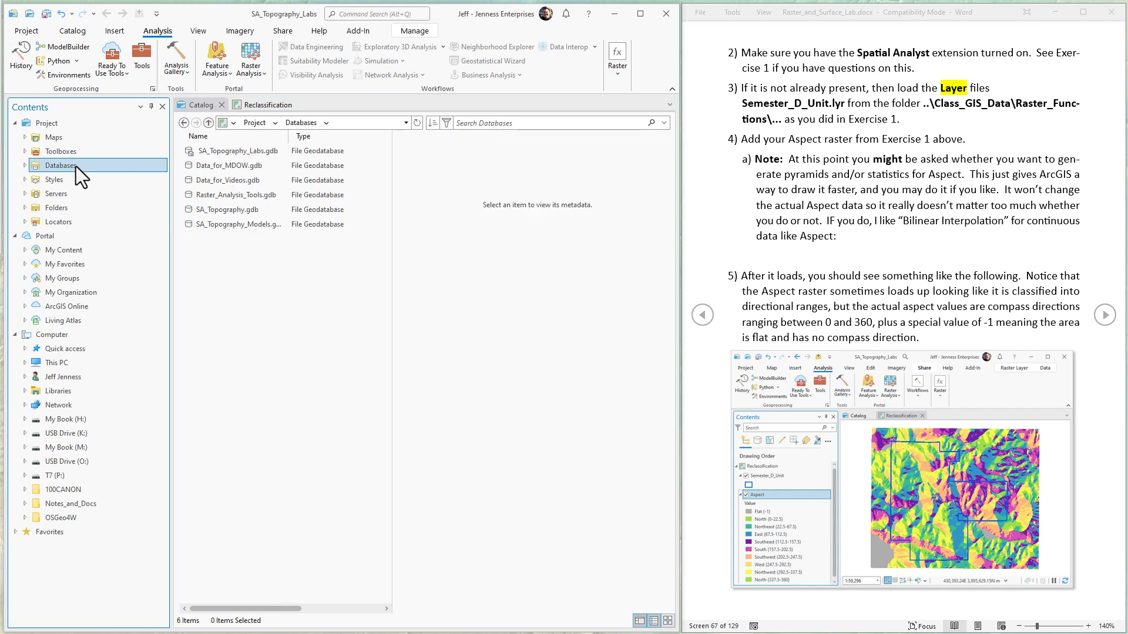
pyautogui.doubleClick(228, 150)
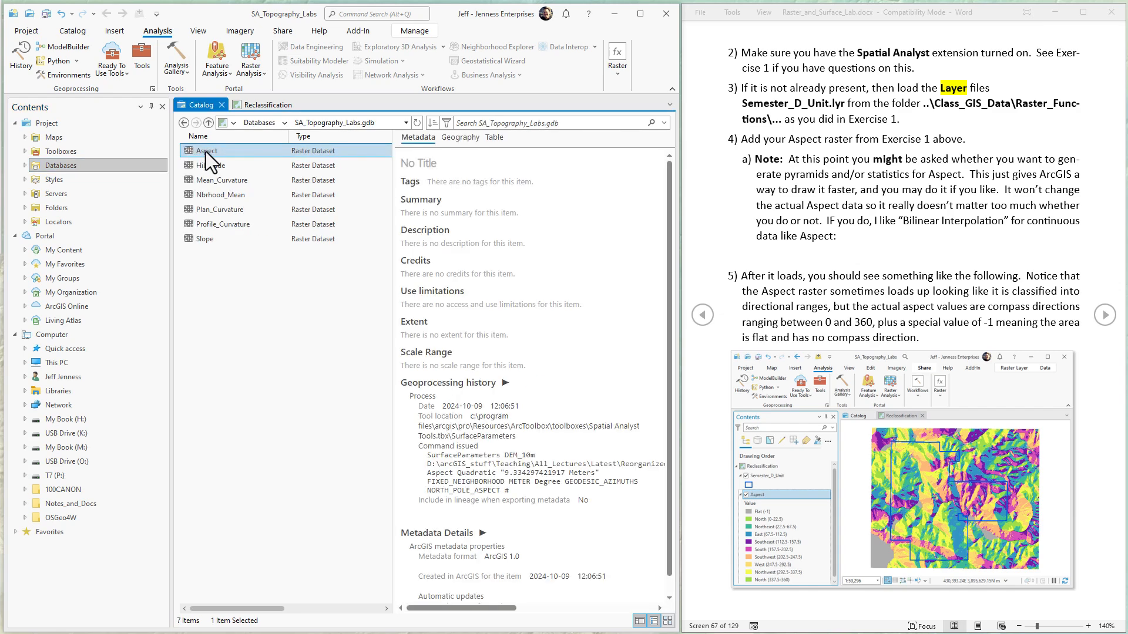
pyautogui.rightClick(224, 150)
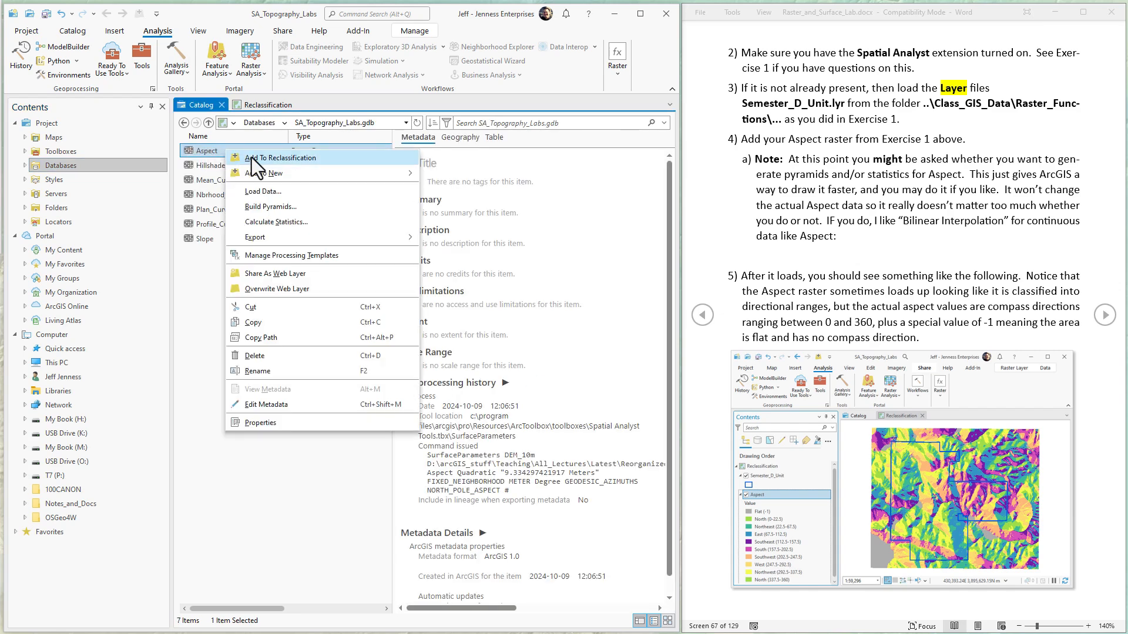
pyautogui.click(251, 157)
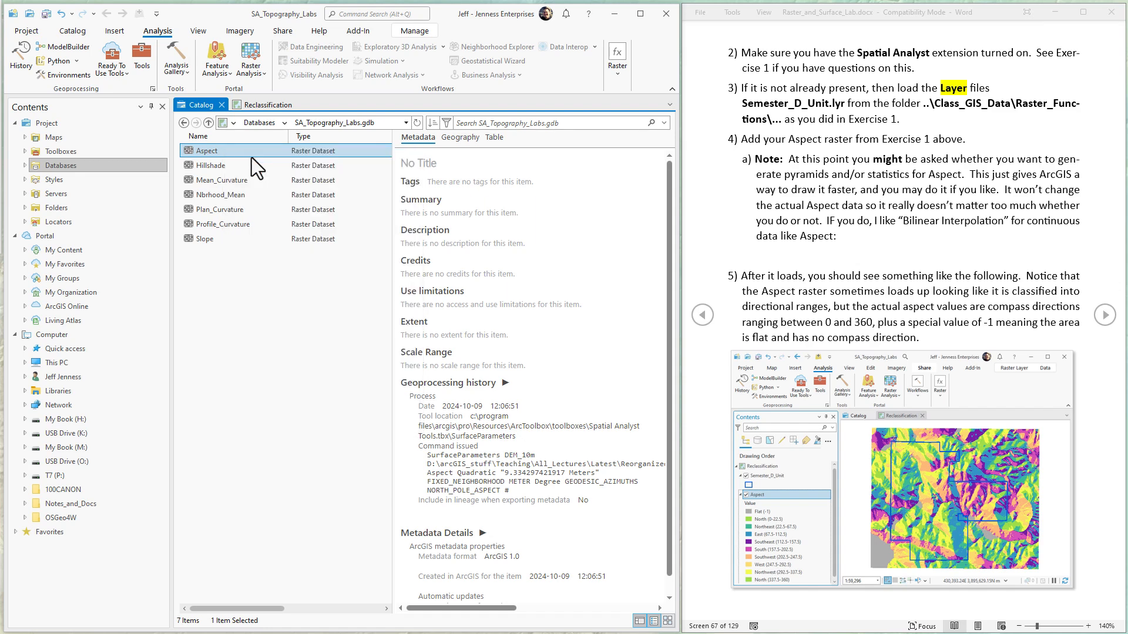
pyautogui.click(267, 106)
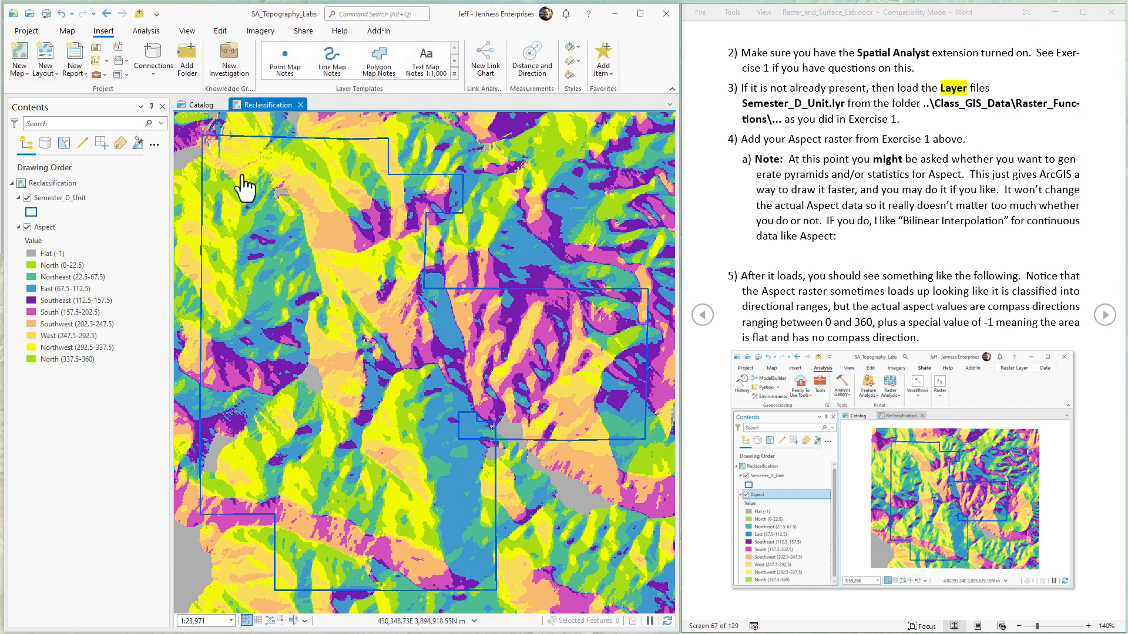
pyautogui.scroll(-2, 335, 253)
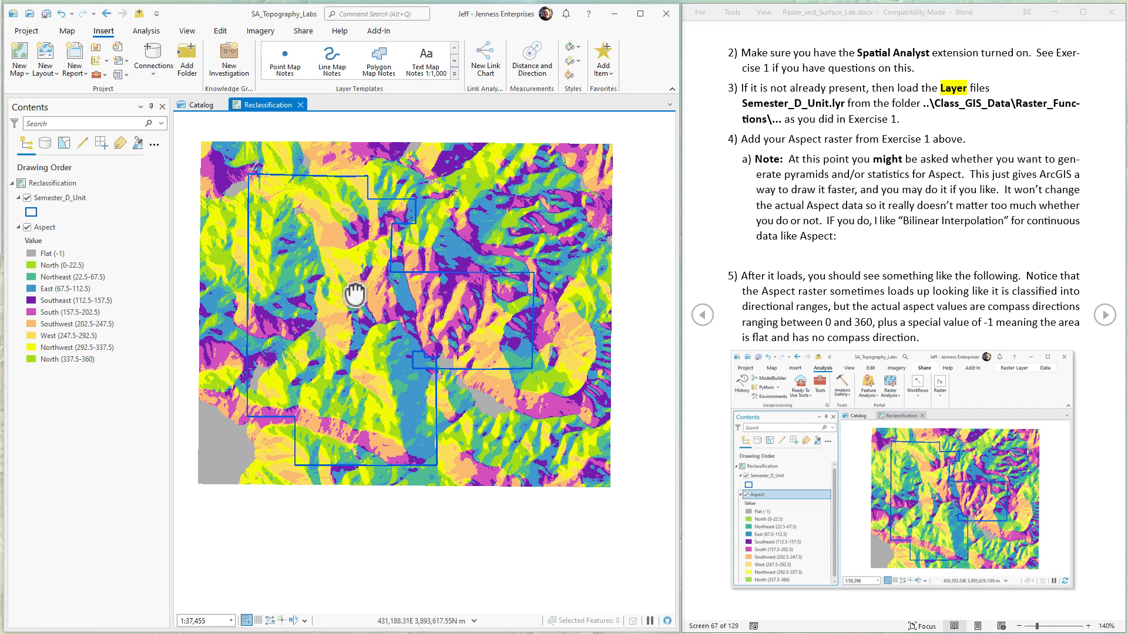
pyautogui.moveTo(354, 294); pyautogui.dragTo(365, 319)
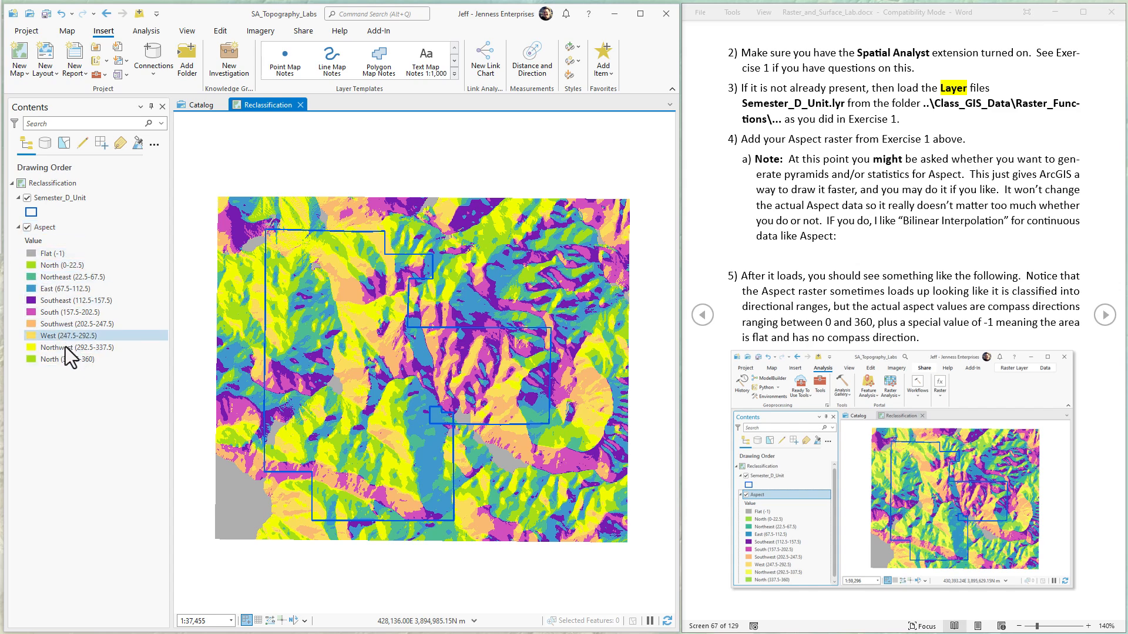
# Step: Duplicate the Aspect layer, placing the copy directly below Semester_D_Unit in the drawing order
pyautogui.click(62, 411)
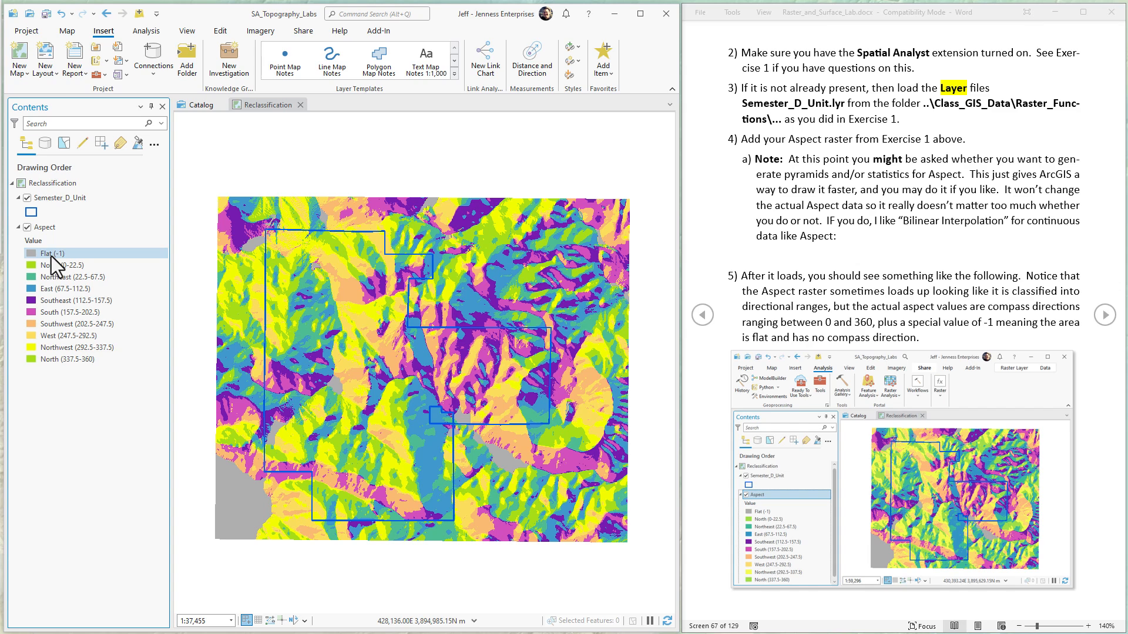
pyautogui.click(43, 229)
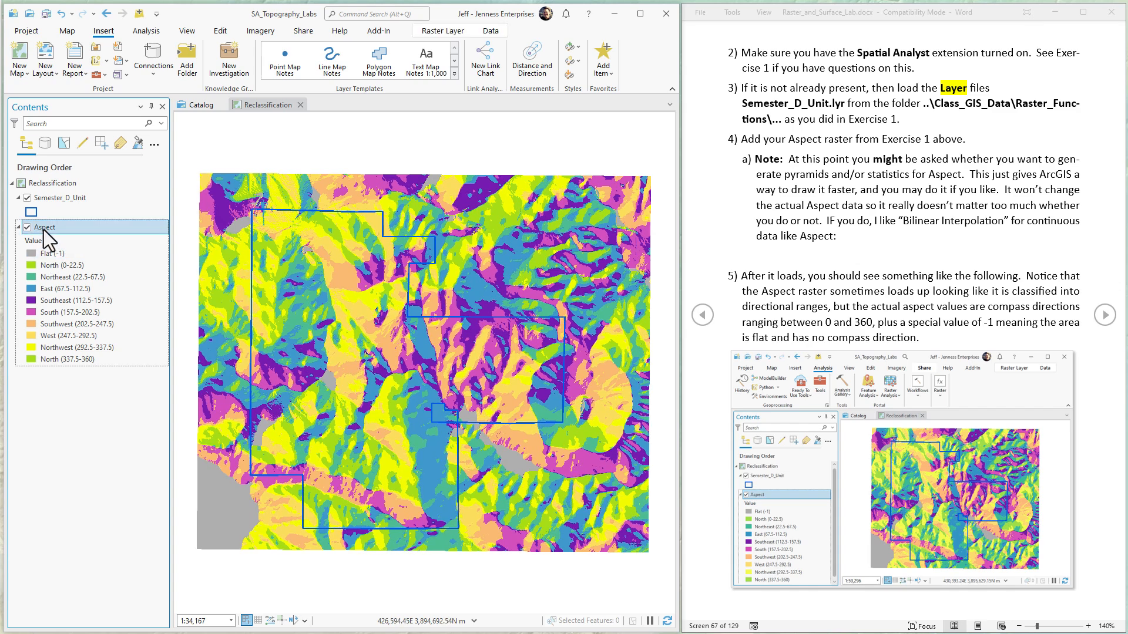
pyautogui.moveTo(44, 229); pyautogui.dragTo(50, 211)
pyautogui.moveTo(49, 211); pyautogui.dragTo(48, 212)
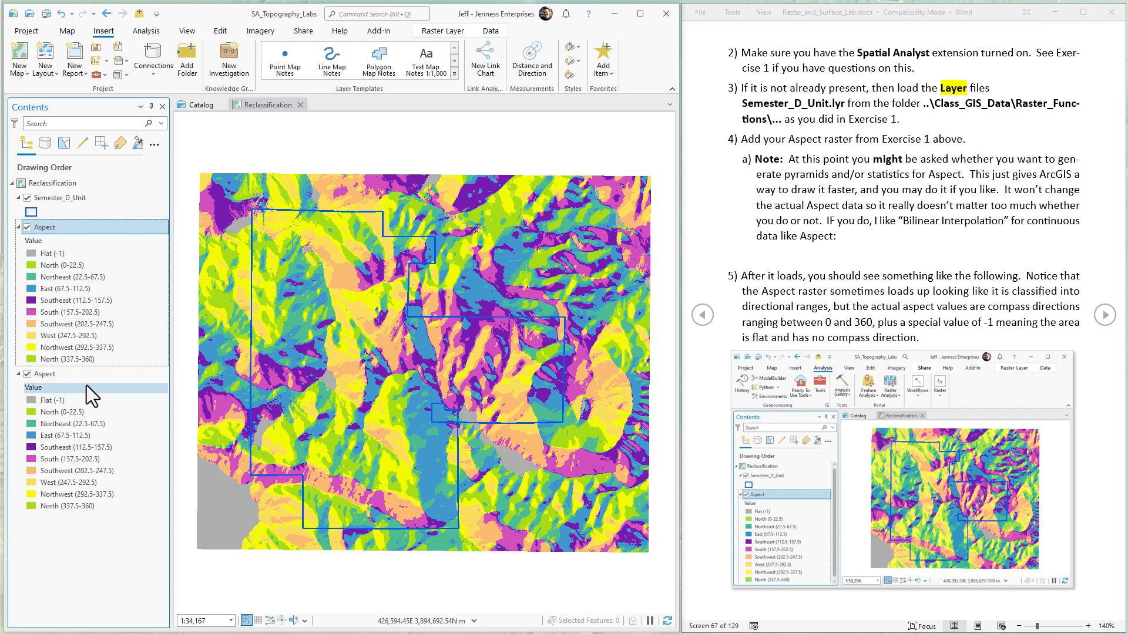
# Step: Change the upper Aspect layer's primary symbology to Stretch
pyautogui.rightClick(62, 227)
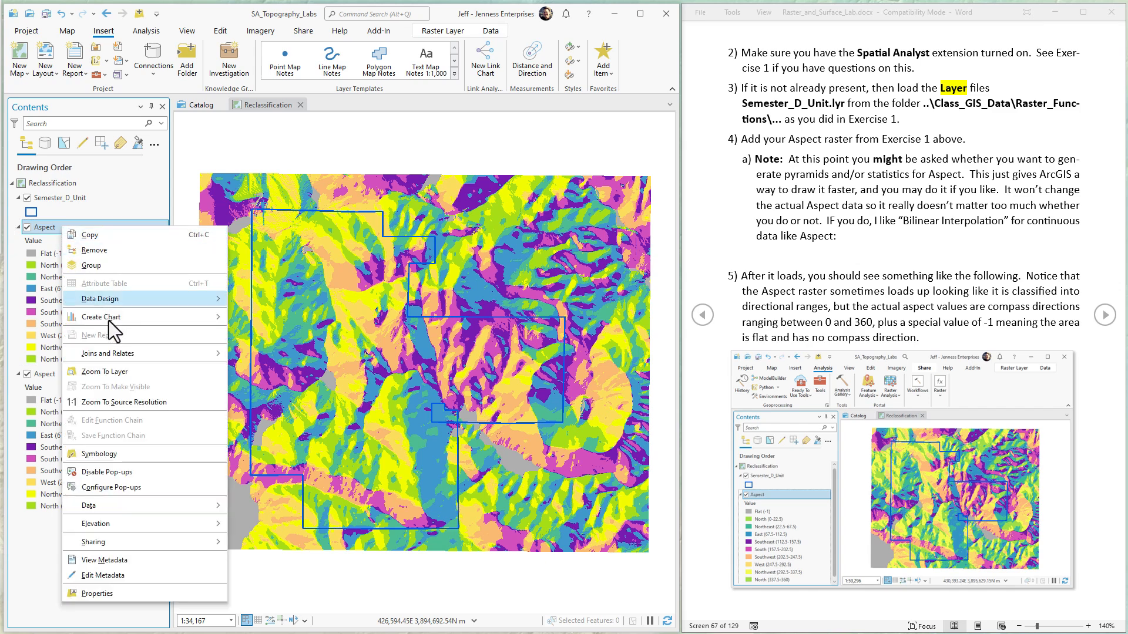
pyautogui.click(100, 453)
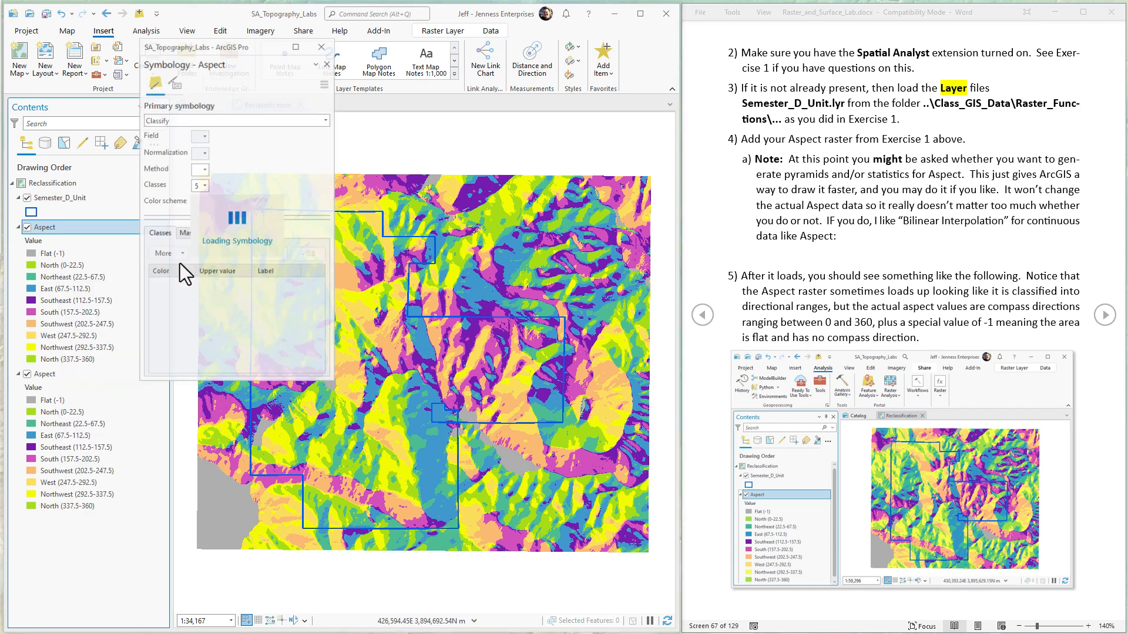
pyautogui.click(326, 104)
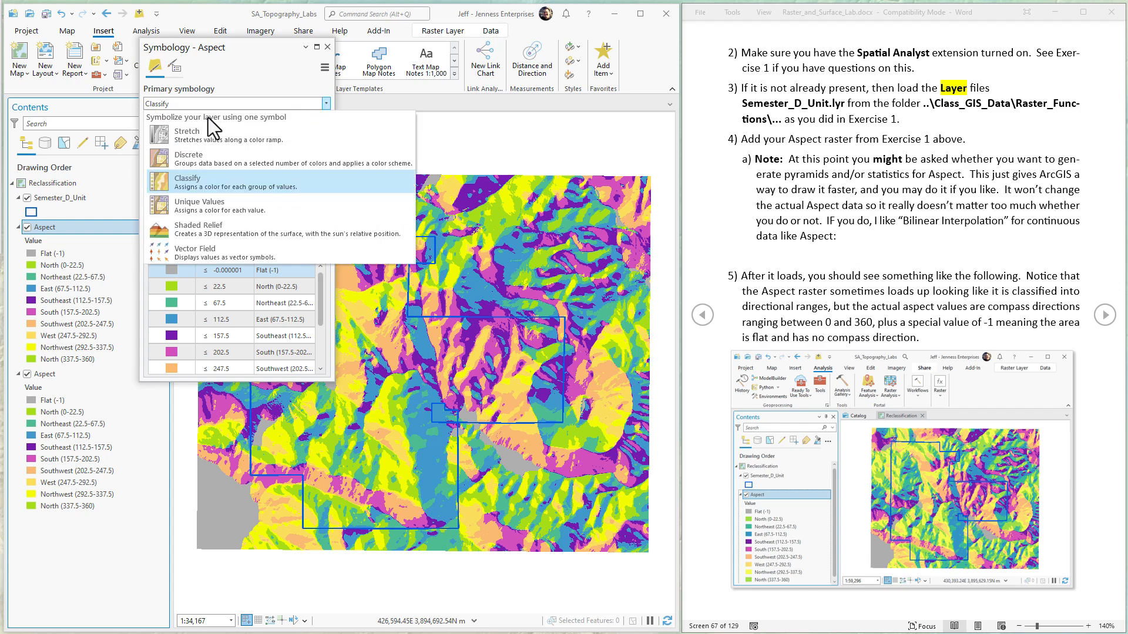
pyautogui.click(190, 134)
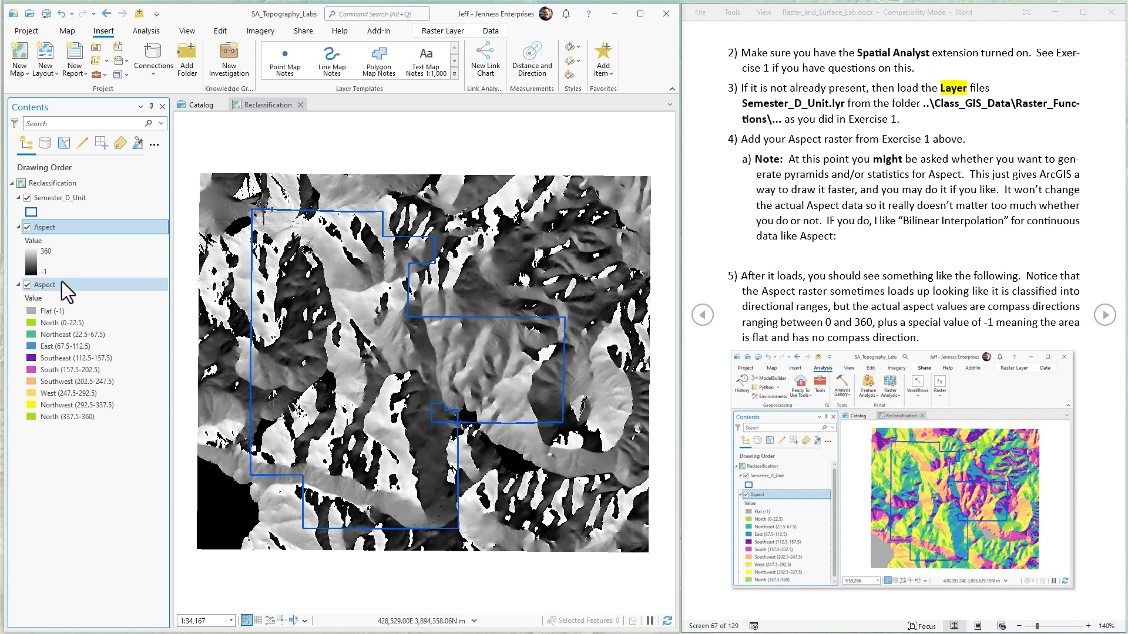
# Step: Open the Spatial Analyst version of the Reclassify tool and set the upper Aspect layer as its input raster
pyautogui.click(1104, 316)
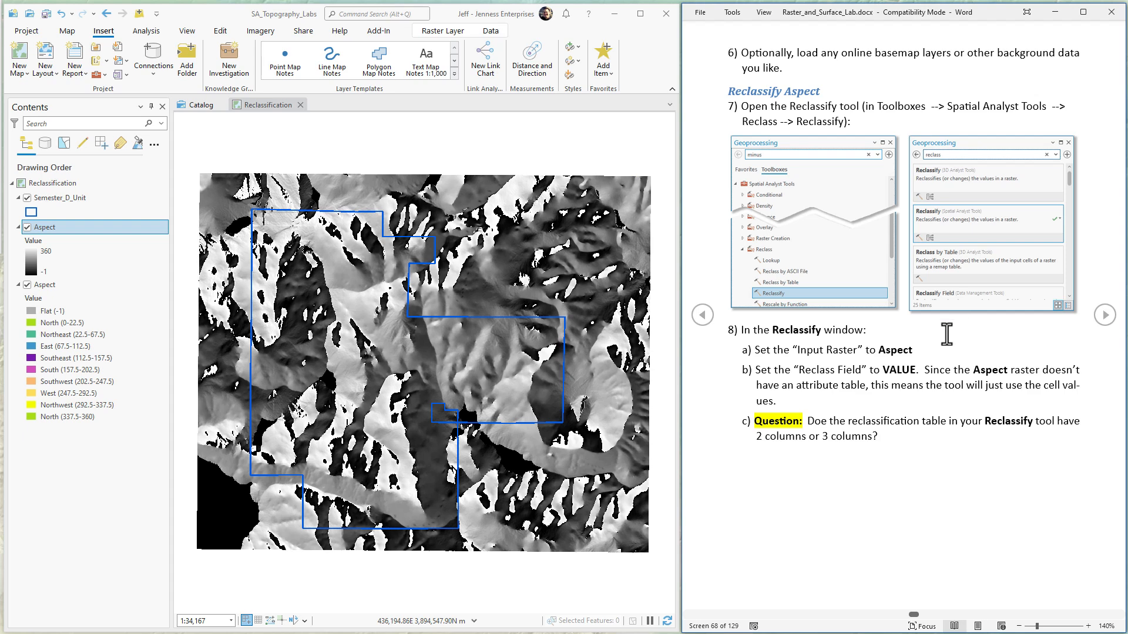
pyautogui.click(146, 31)
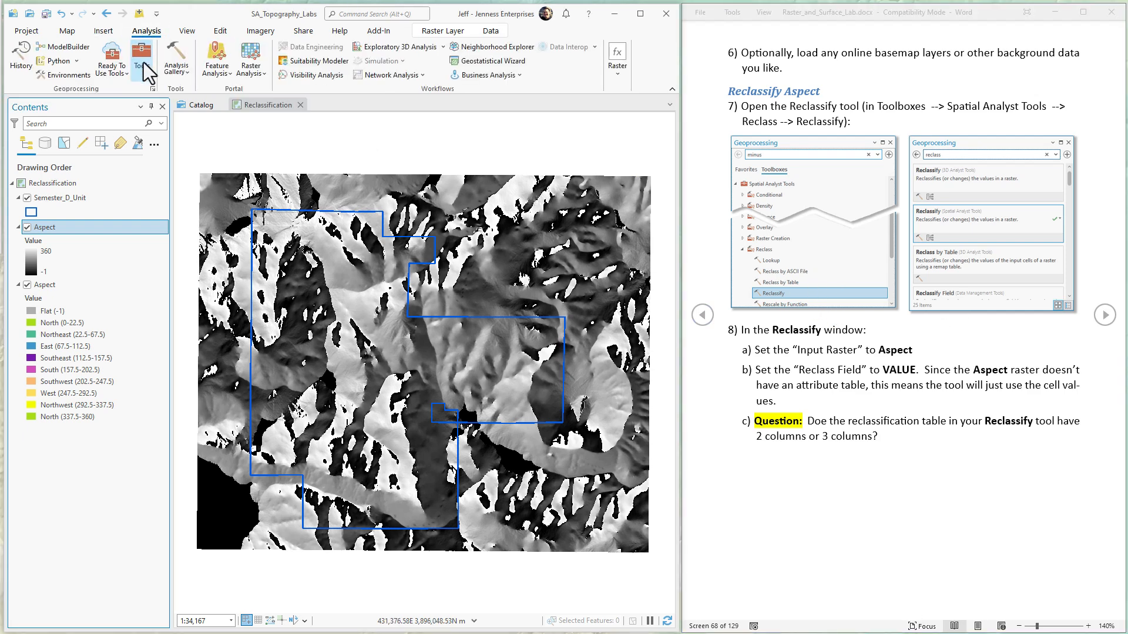
pyautogui.click(143, 62)
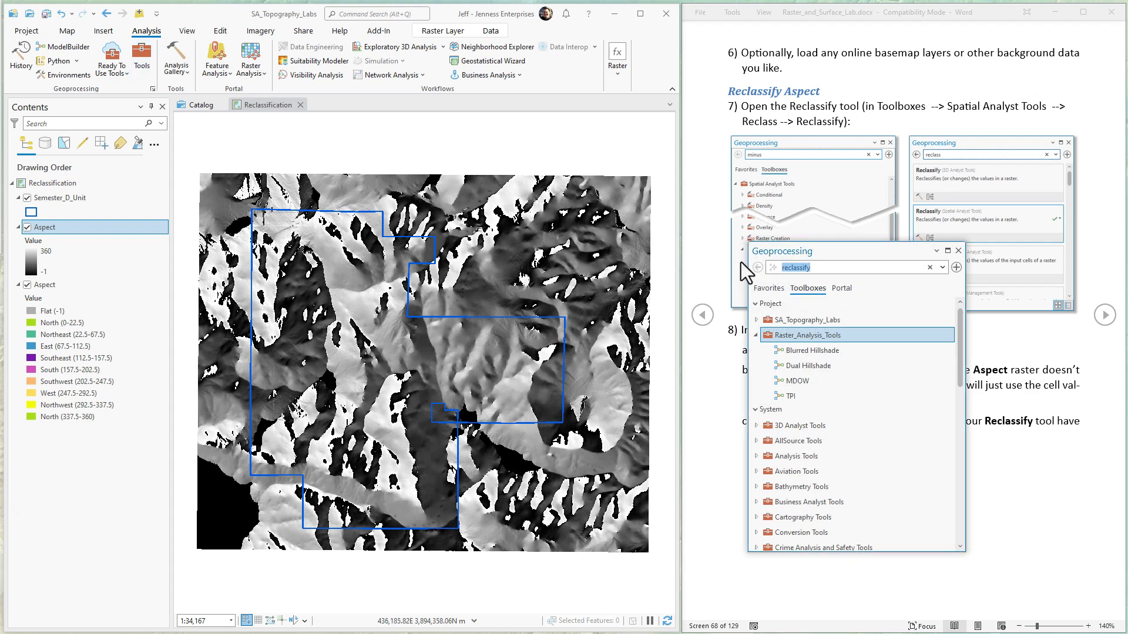
pyautogui.write('reclassify')
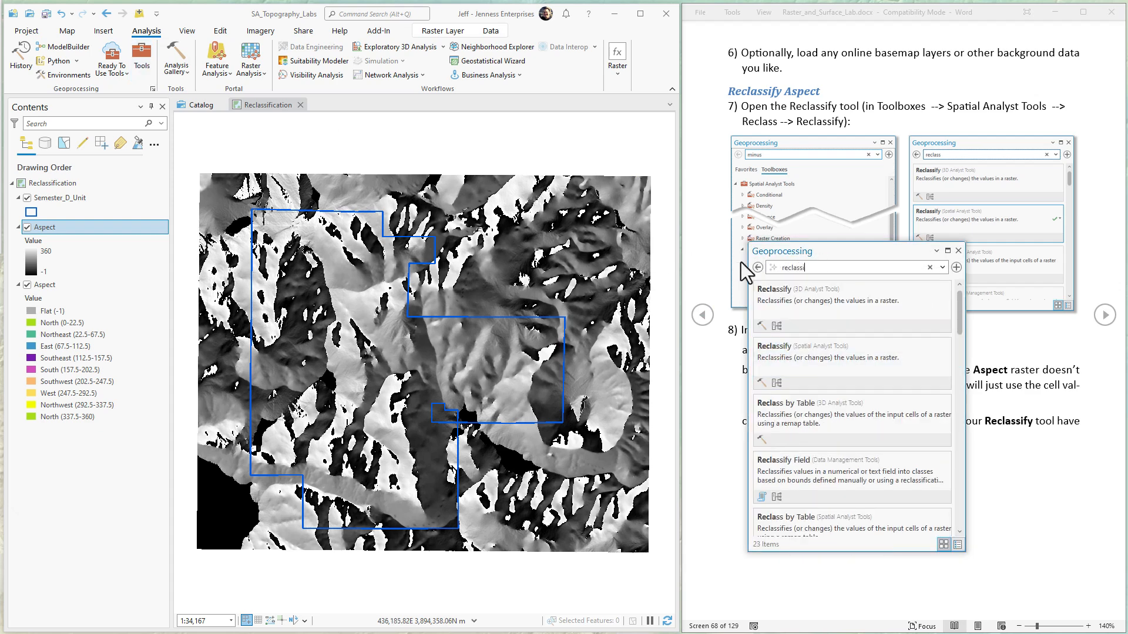
pyautogui.click(782, 369)
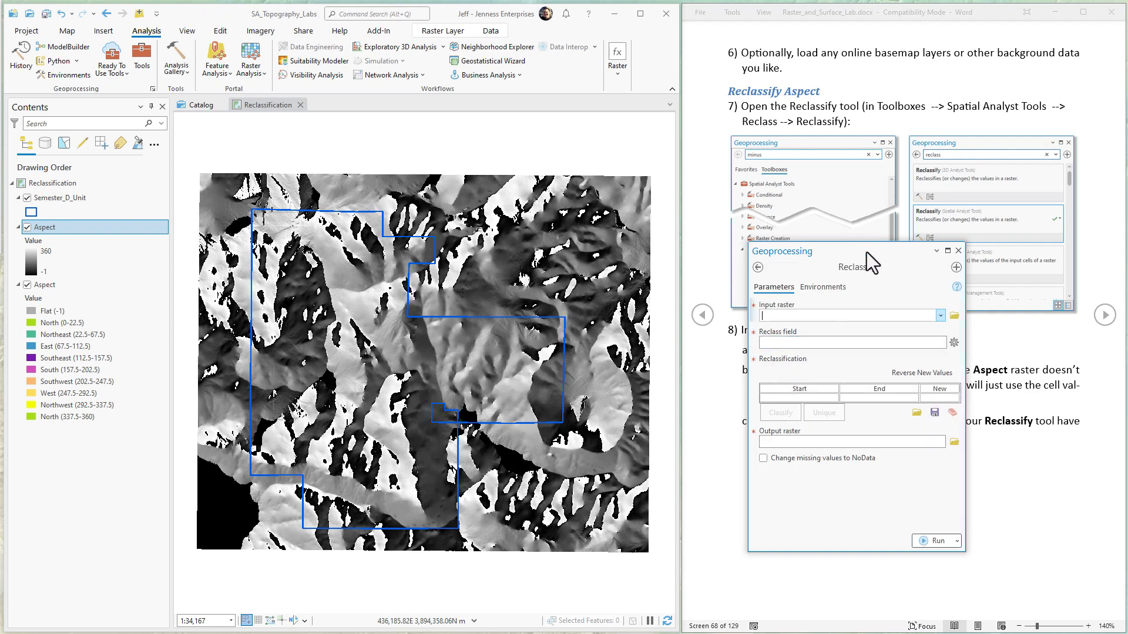
pyautogui.moveTo(866, 252); pyautogui.dragTo(556, 206)
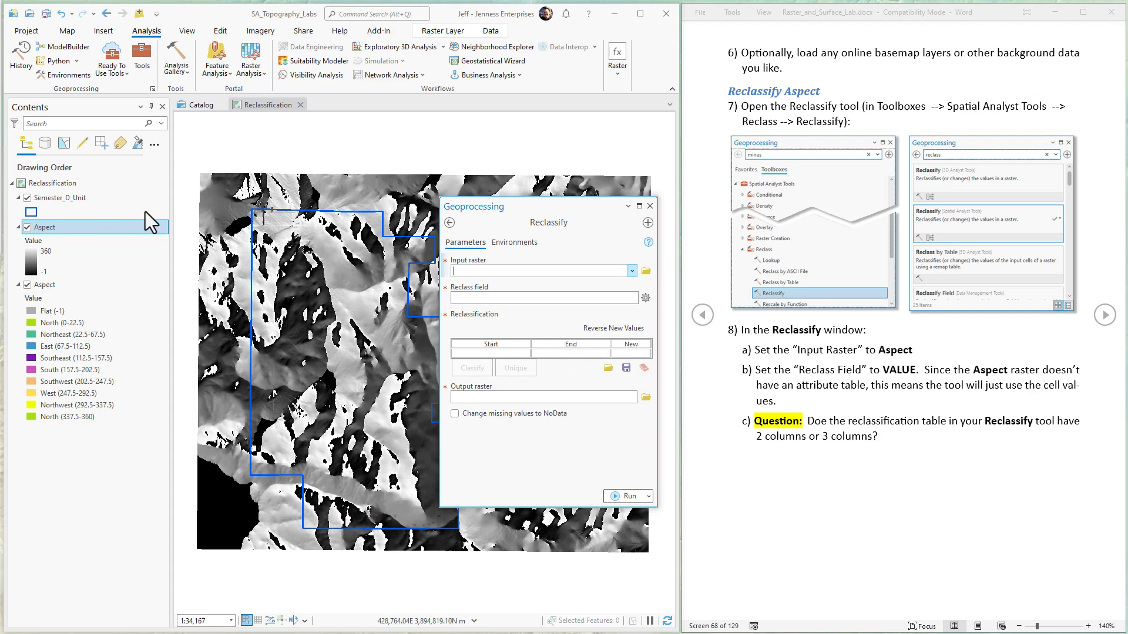
pyautogui.moveTo(45, 227); pyautogui.dragTo(503, 279)
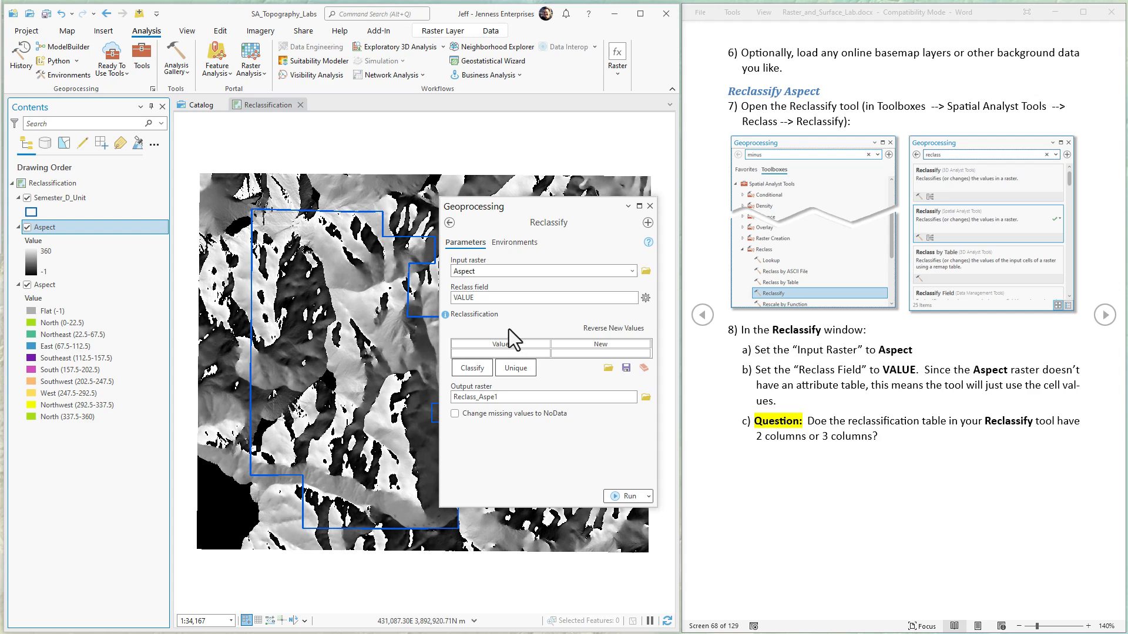
# Step: Classify the Aspect values with Natural Breaks (Jenks) in 5 classes, and remove all remap records to leave an empty three-column table
pyautogui.click(1108, 319)
pyautogui.click(1106, 315)
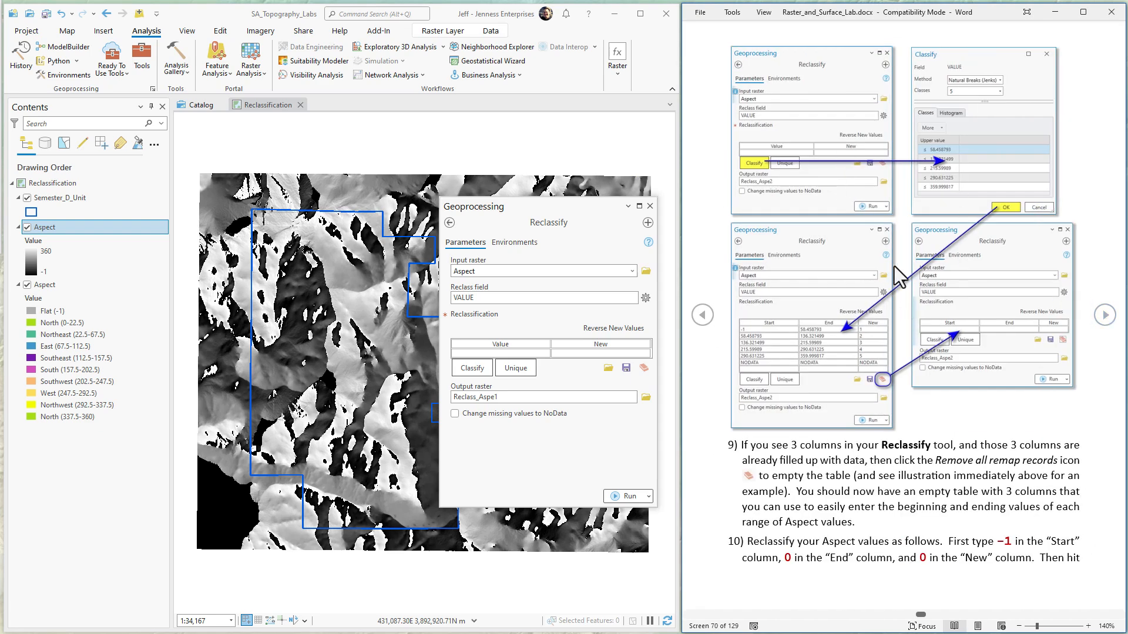
pyautogui.click(471, 368)
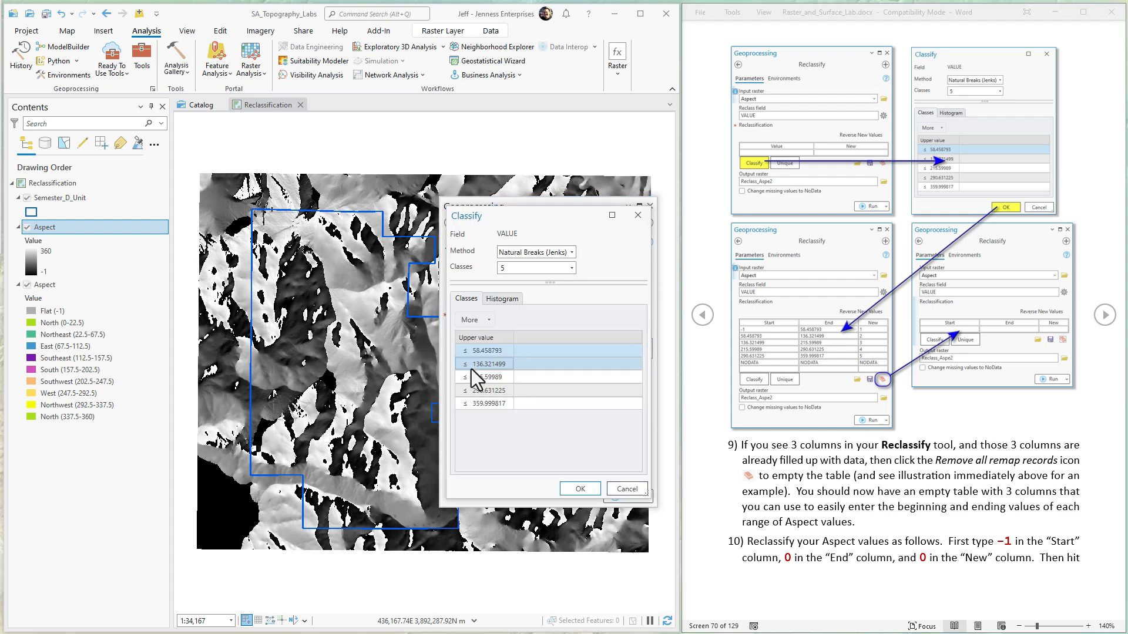
pyautogui.click(580, 488)
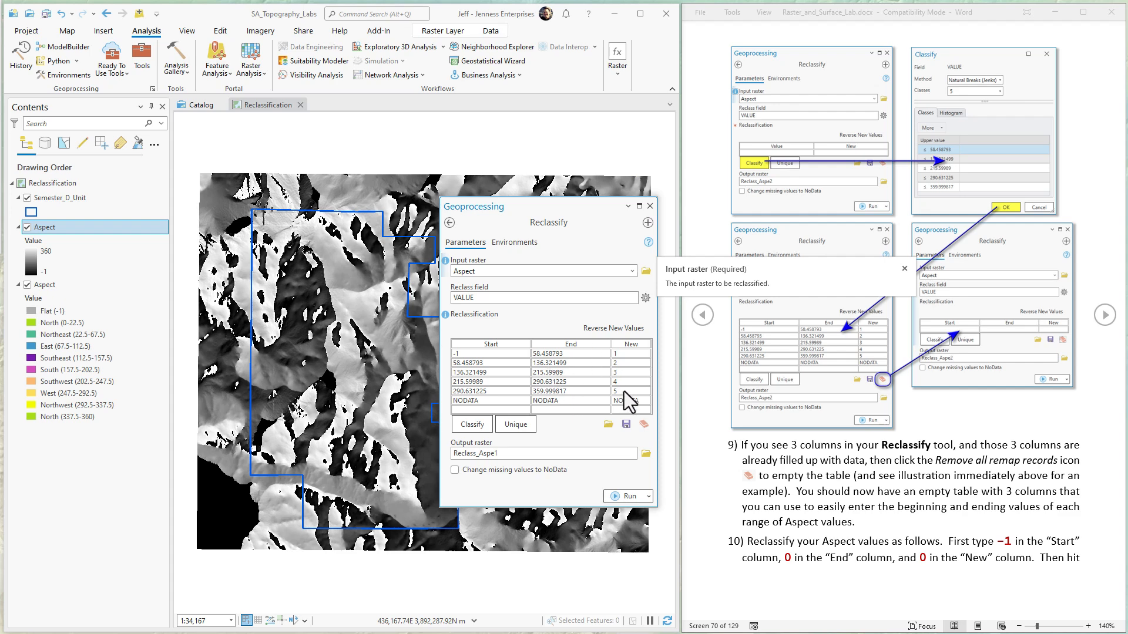
pyautogui.click(644, 424)
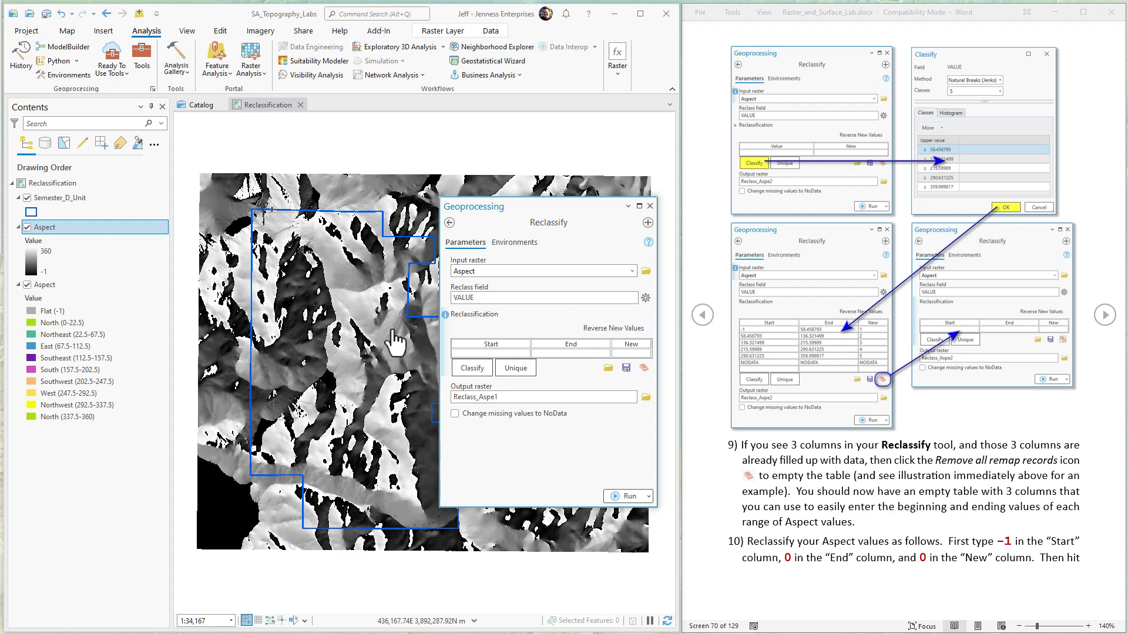
# Step: Set the lower, already classified Aspect layer as the input raster and remove all of its remap records
pyautogui.click(44, 286)
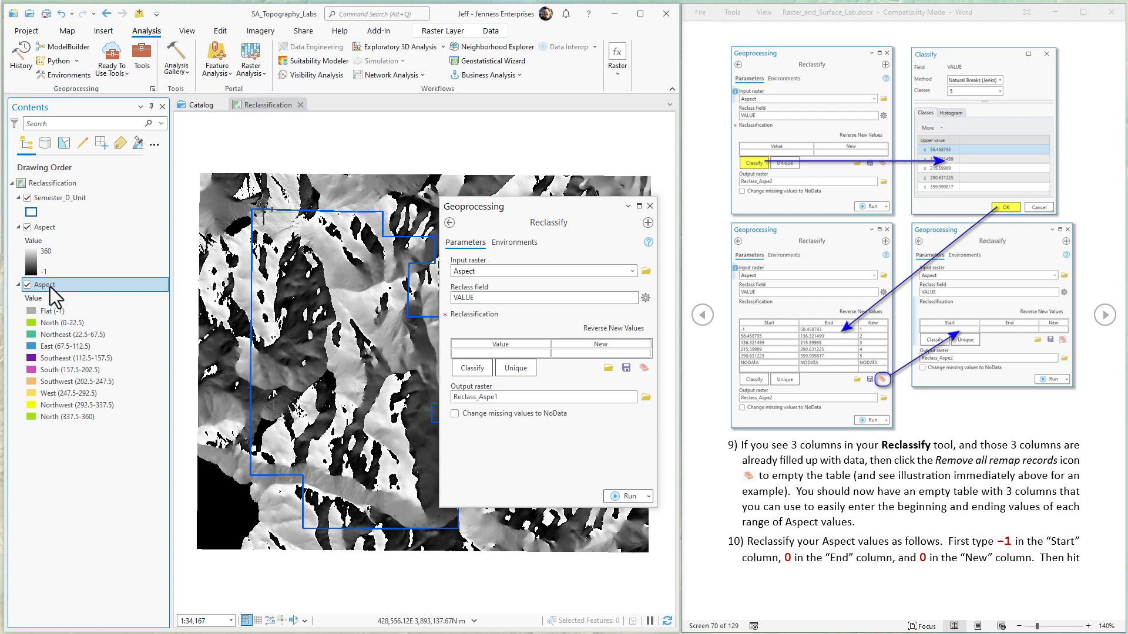
pyautogui.moveTo(53, 285); pyautogui.dragTo(503, 271)
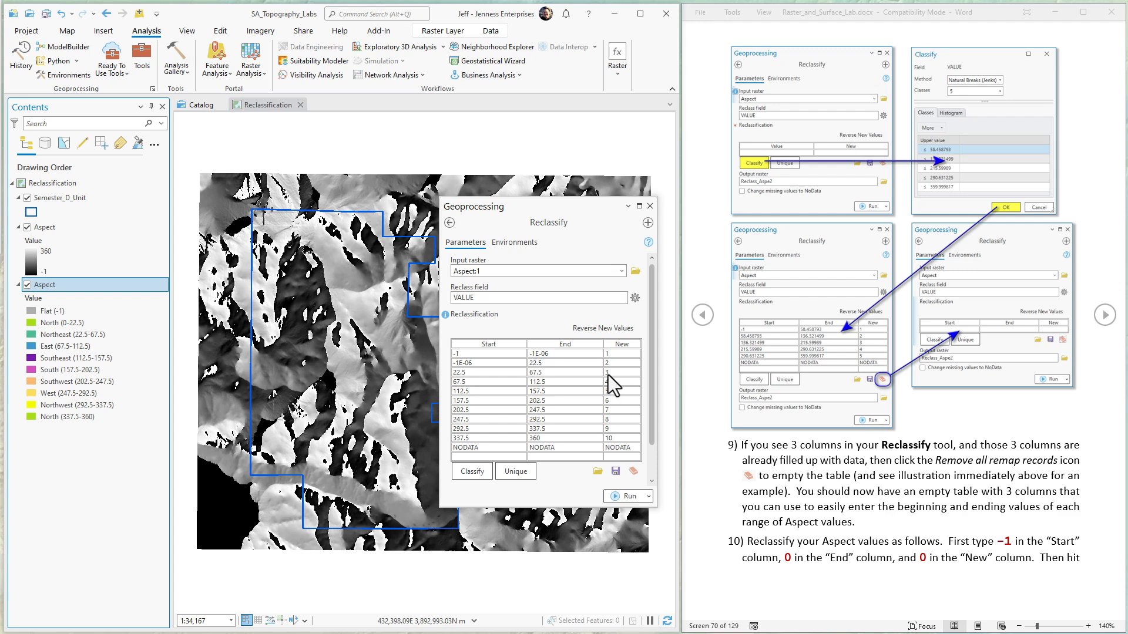
pyautogui.click(632, 471)
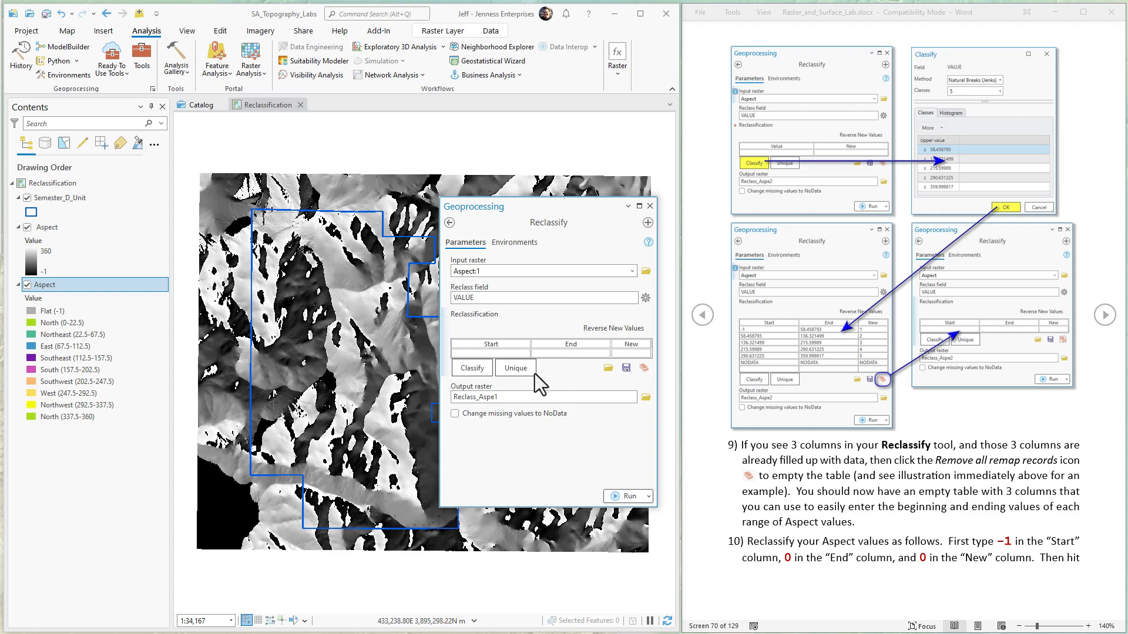
# Step: Add the first remap row for flat areas with start -1, end 0 and new value 0
pyautogui.click(500, 353)
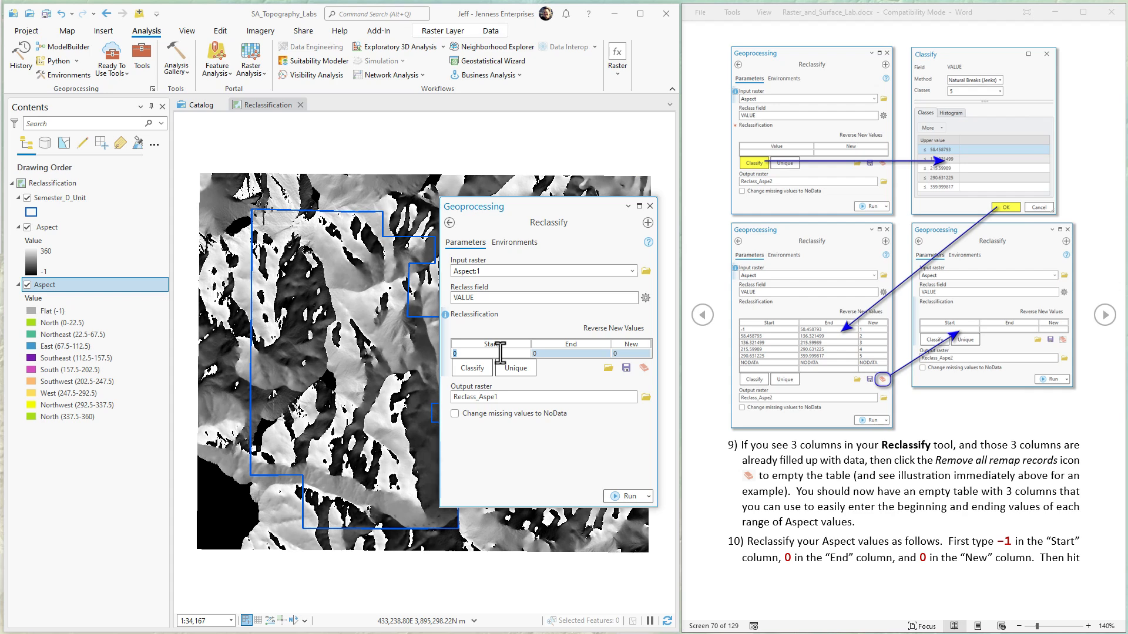
pyautogui.write('-1')
pyautogui.press('Tab')
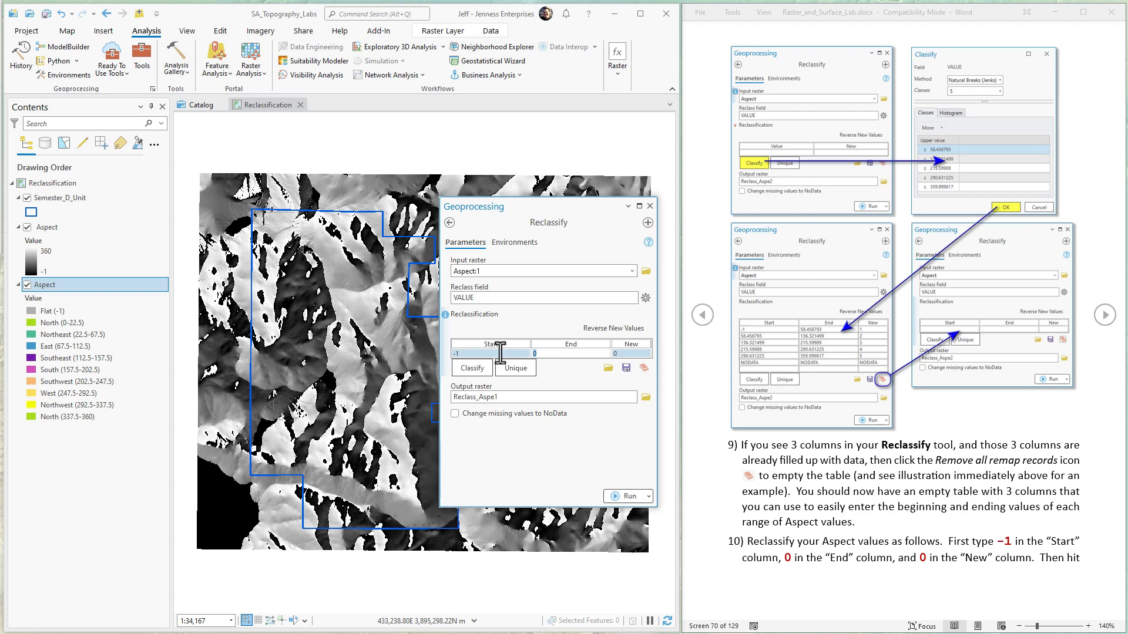
pyautogui.press('Tab')
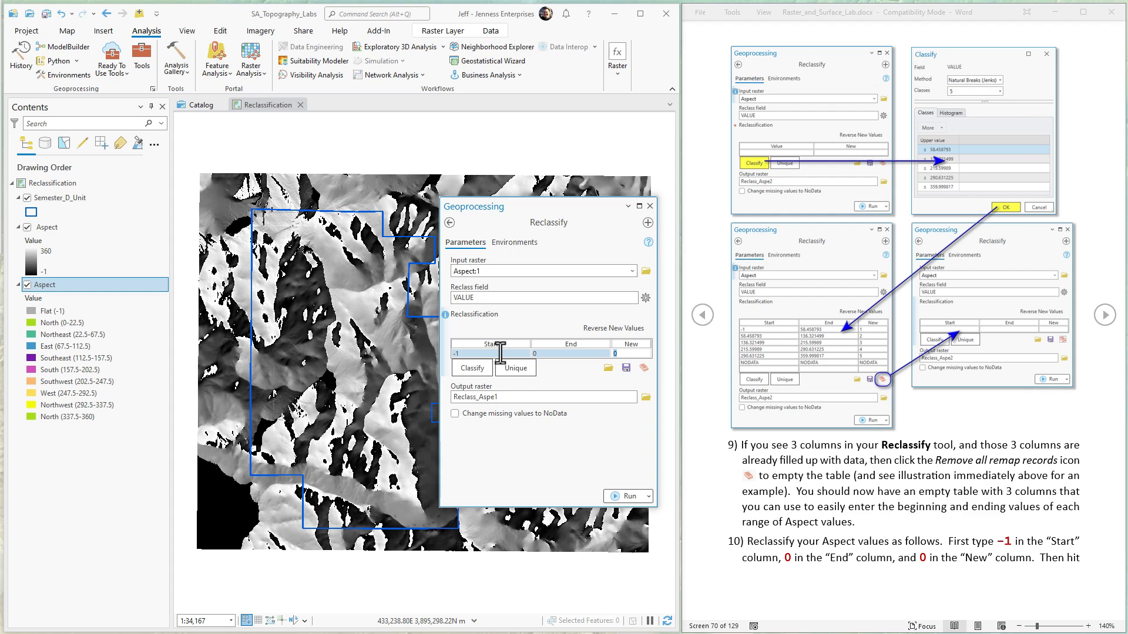
pyautogui.press('Tab')
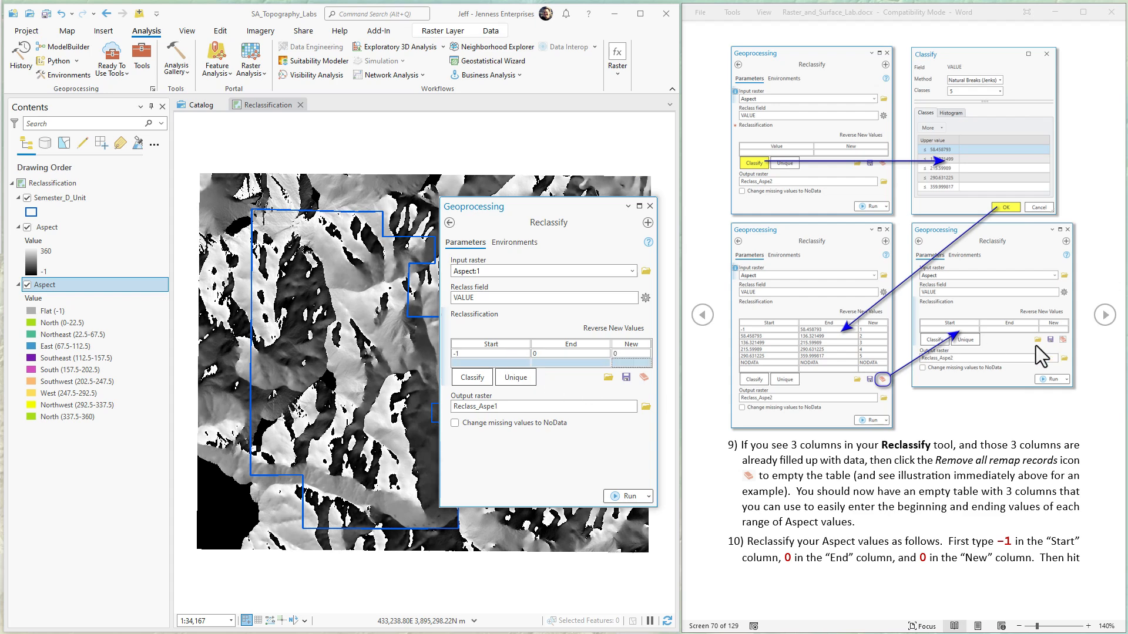
# Step: Advance the Word lab instructions to the remap values, and add a row reclassifying 0 to 45 as 1
pyautogui.click(1107, 325)
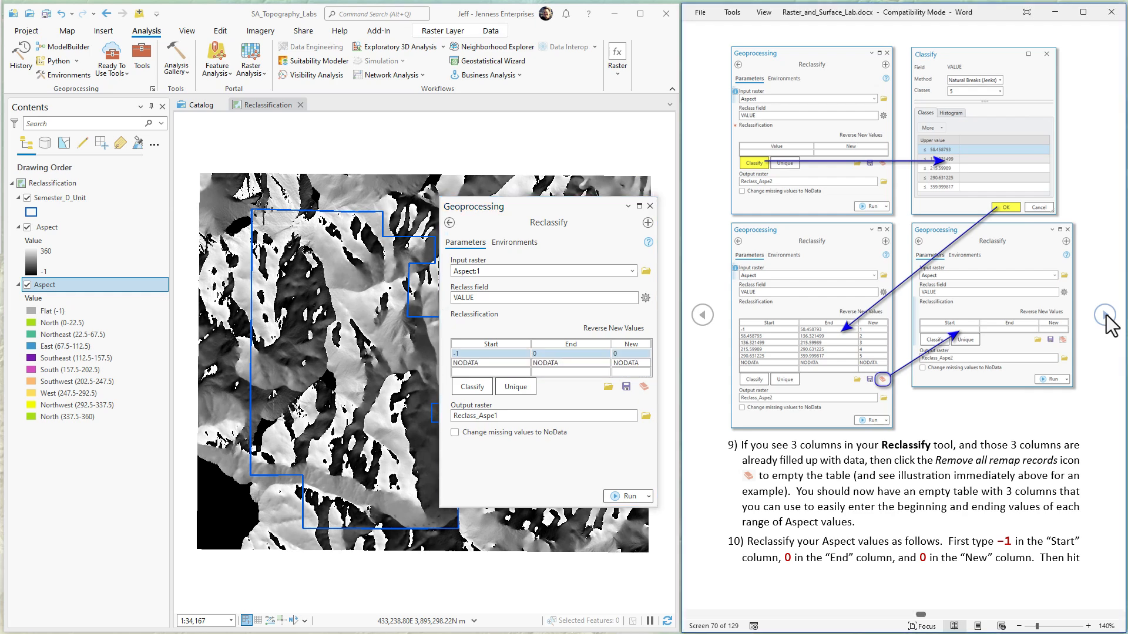
pyautogui.click(1104, 316)
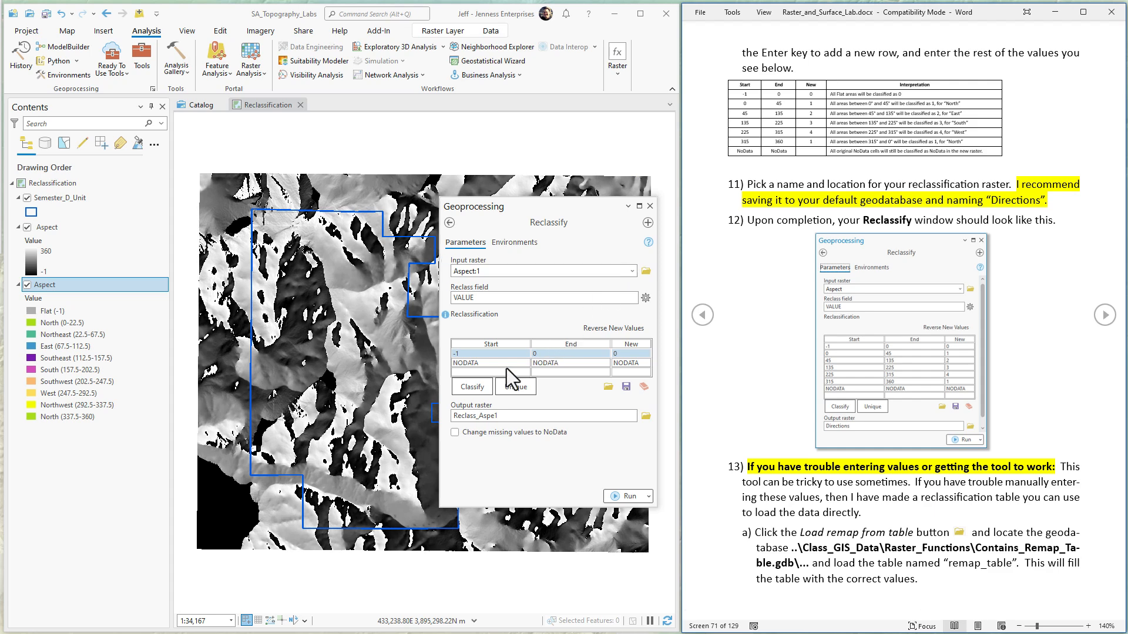
pyautogui.click(478, 372)
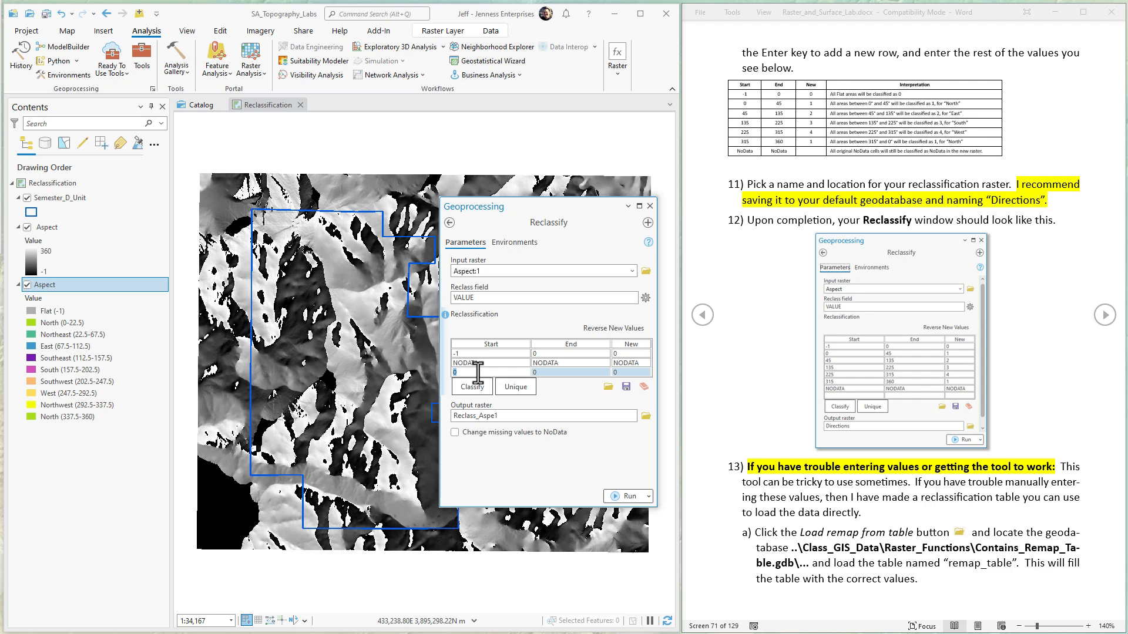
pyautogui.write('0')
pyautogui.press('Tab')
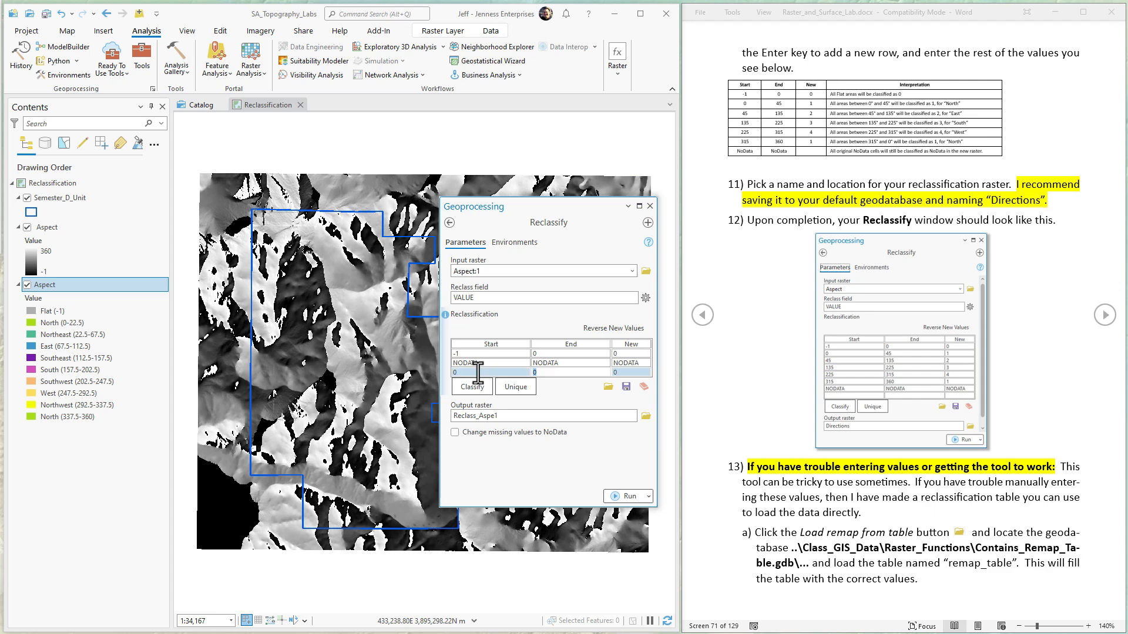
pyautogui.write('45')
pyautogui.press('Tab')
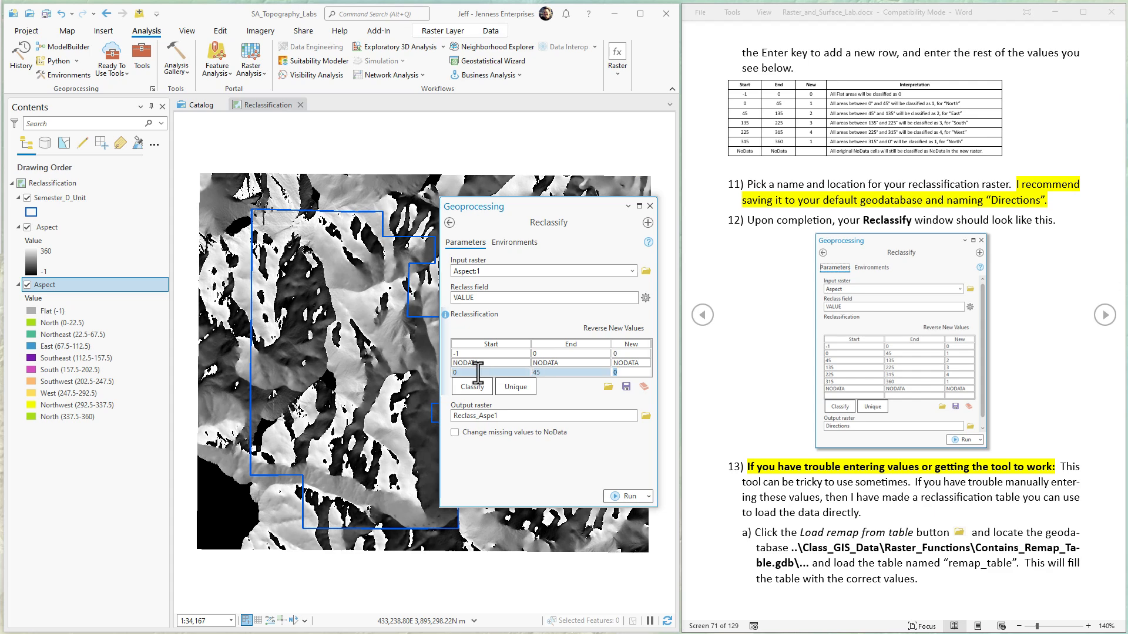
pyautogui.write('1')
pyautogui.press('Return')
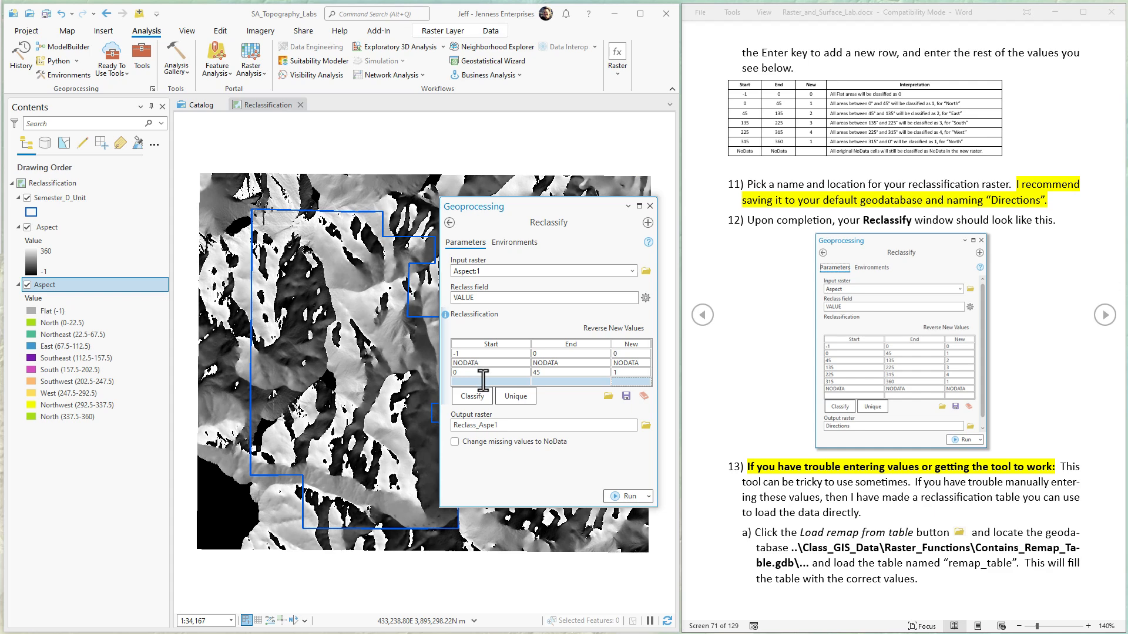
# Step: Add a remap row for east-facing areas that reclassifies 45 to 135 as 2
pyautogui.write('45')
pyautogui.press('Tab')
pyautogui.write('135')
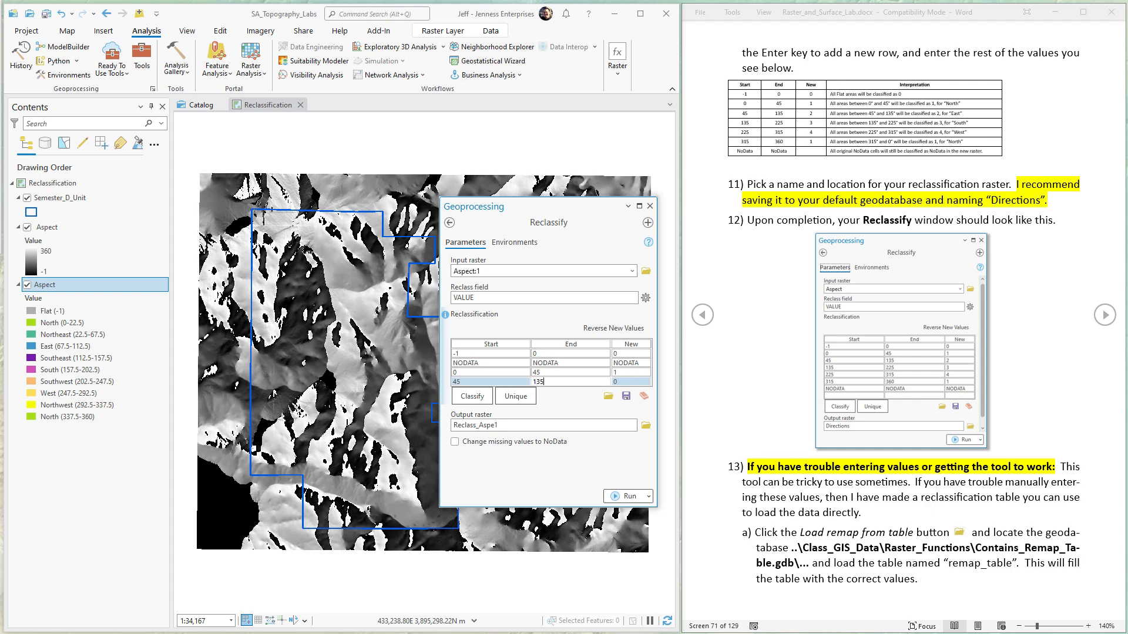
pyautogui.press('Tab')
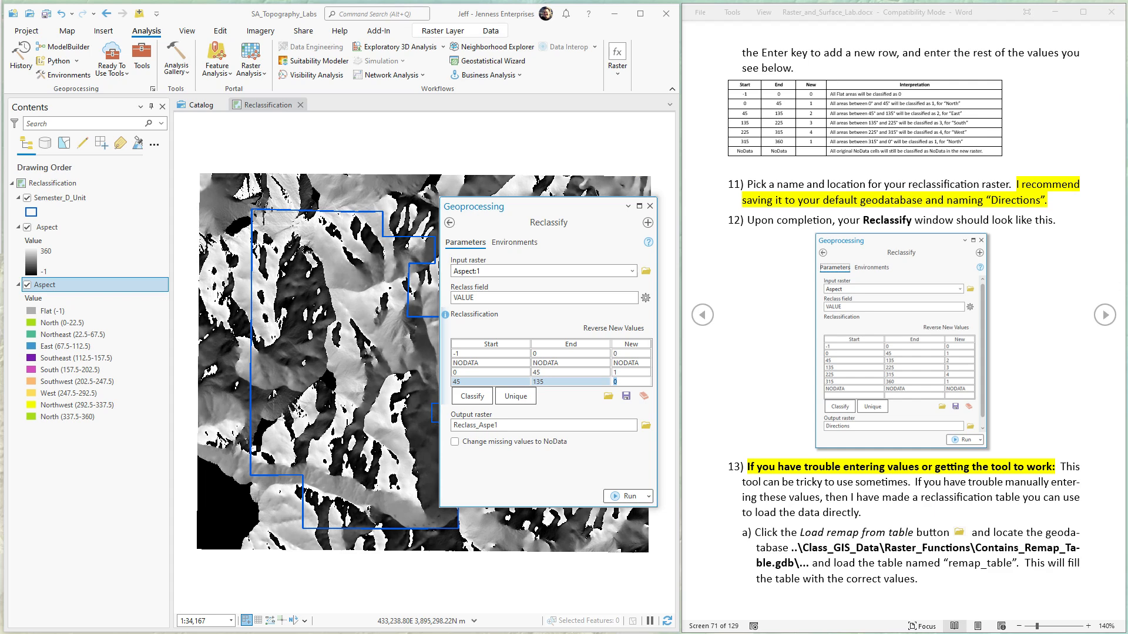
pyautogui.write('2')
pyautogui.press('Return')
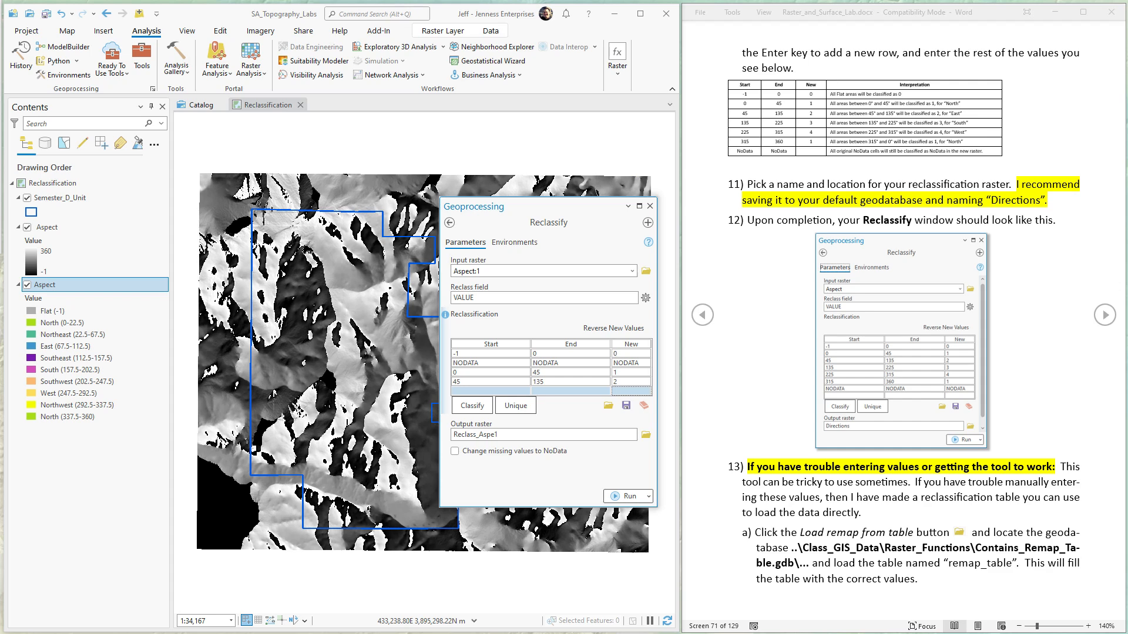
# Step: Add a remap row for south-facing areas that reclassifies 135 to 225 as 3
pyautogui.click(485, 393)
pyautogui.click(484, 391)
pyautogui.write('135')
pyautogui.press('Tab')
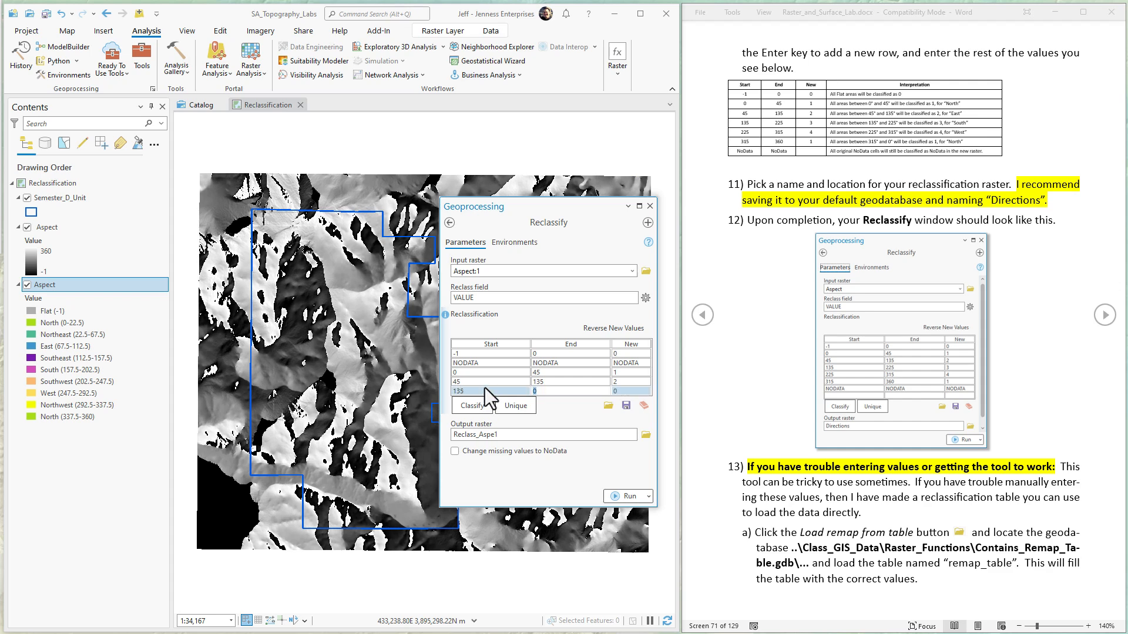
pyautogui.write('225')
pyautogui.press('Tab')
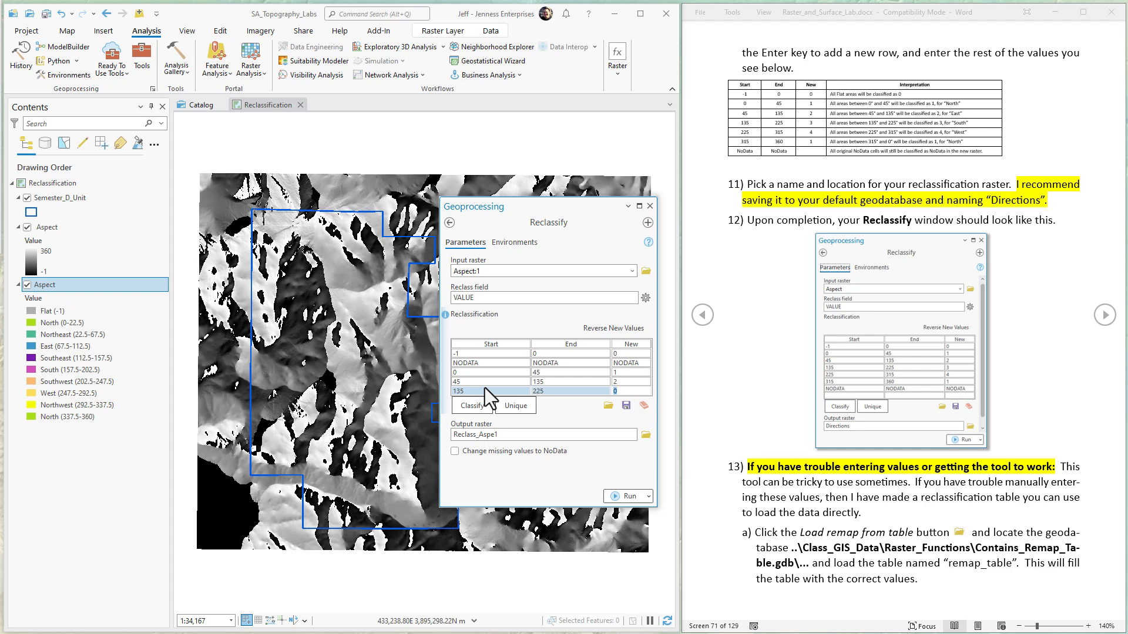
pyautogui.write('3')
pyautogui.press('Return')
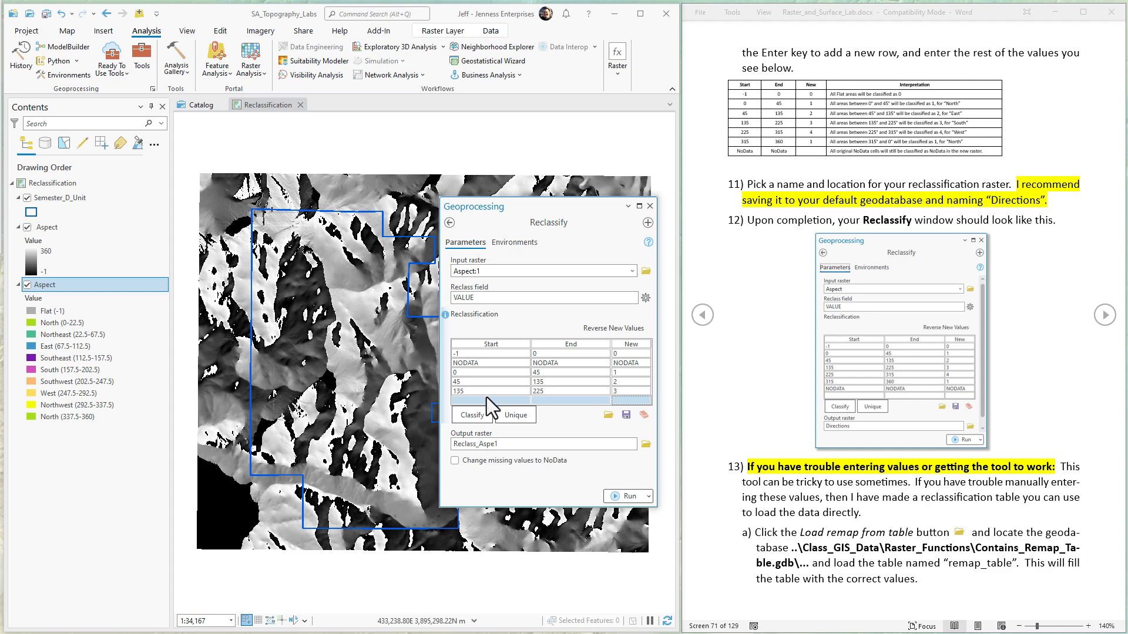
# Step: Add a remap row for west-facing areas that reclassifies 225 to 315 as 4
pyautogui.click(486, 400)
pyautogui.write('225')
pyautogui.press('Tab')
pyautogui.write('315')
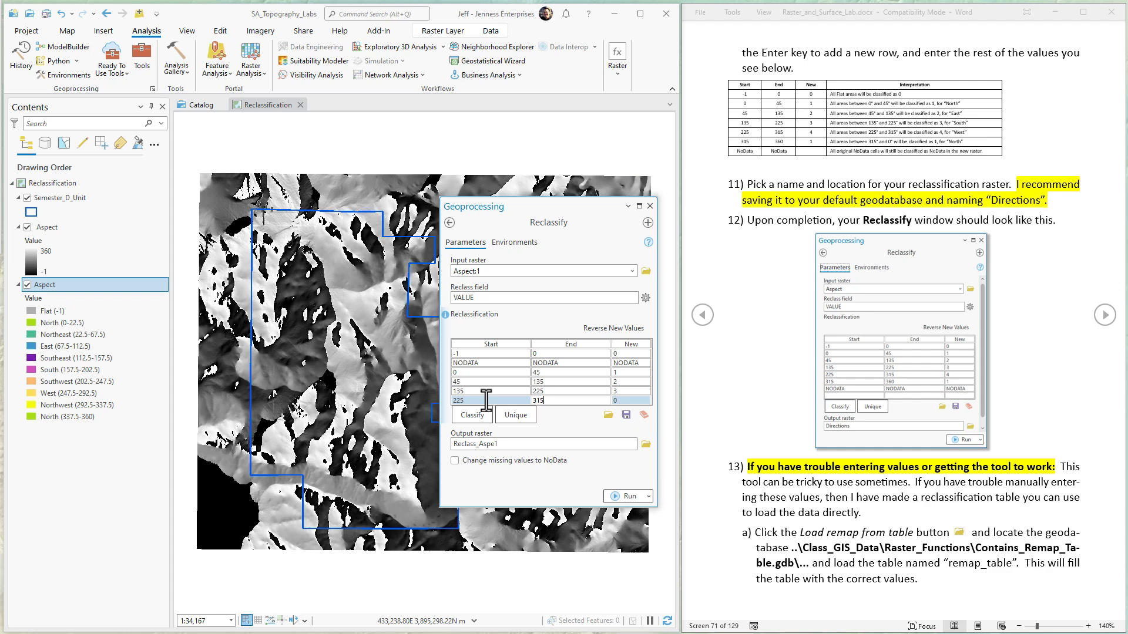
pyautogui.press('Tab')
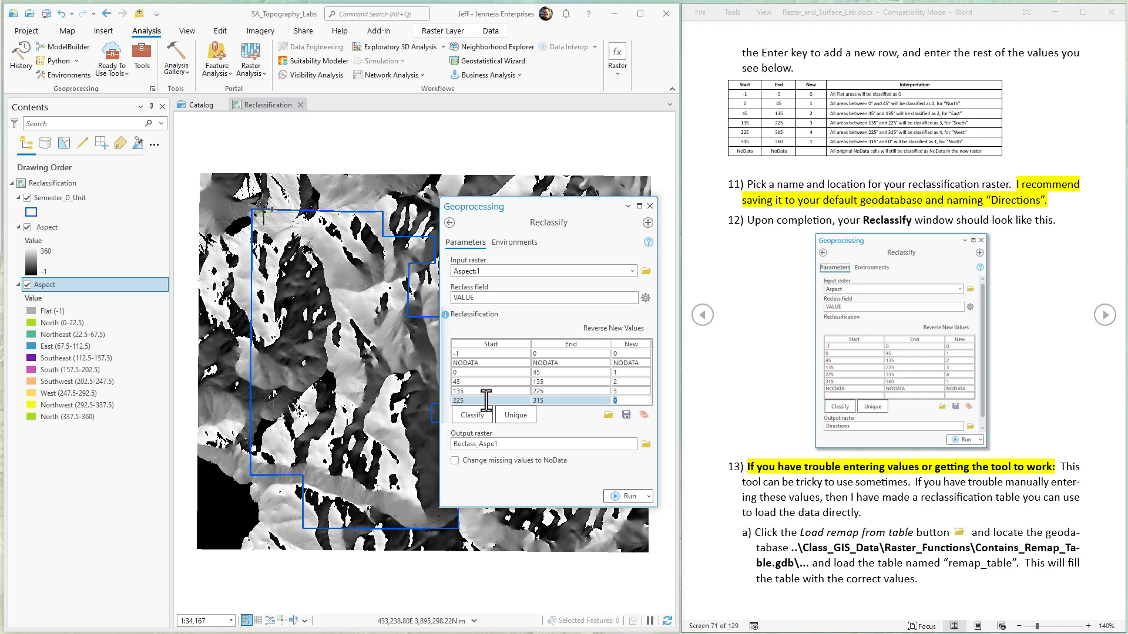
pyautogui.write('4')
pyautogui.press('Return')
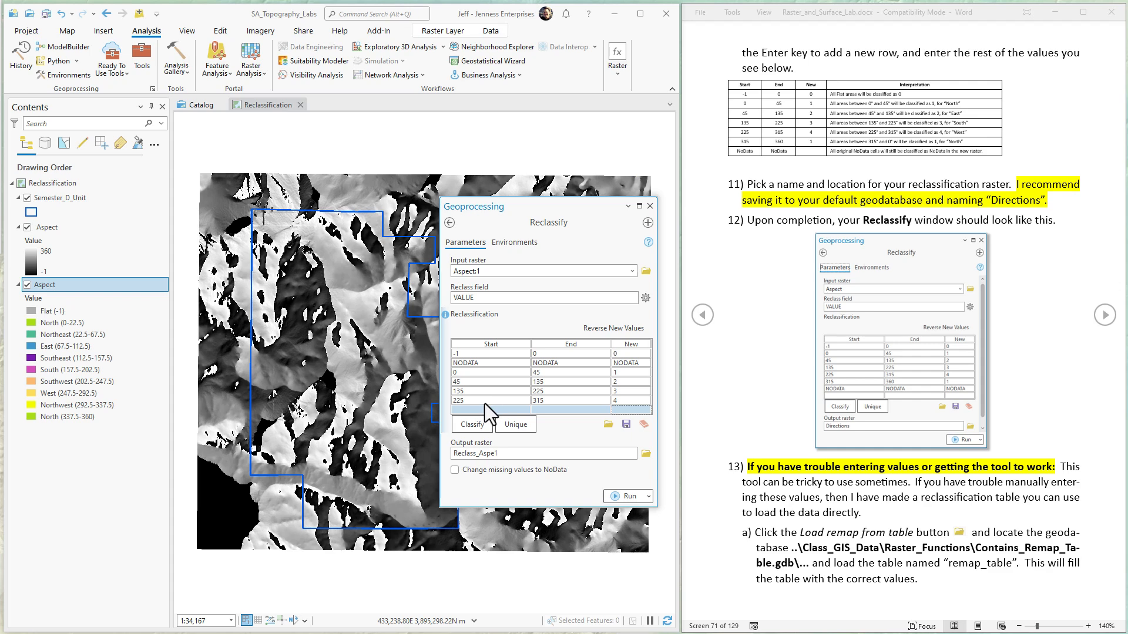
# Step: Add the second north-facing remap row, reclassifying 315 to 360 as 1, and commit the table entries
pyautogui.click(481, 409)
pyautogui.write('315')
pyautogui.press('Tab')
pyautogui.write('3')
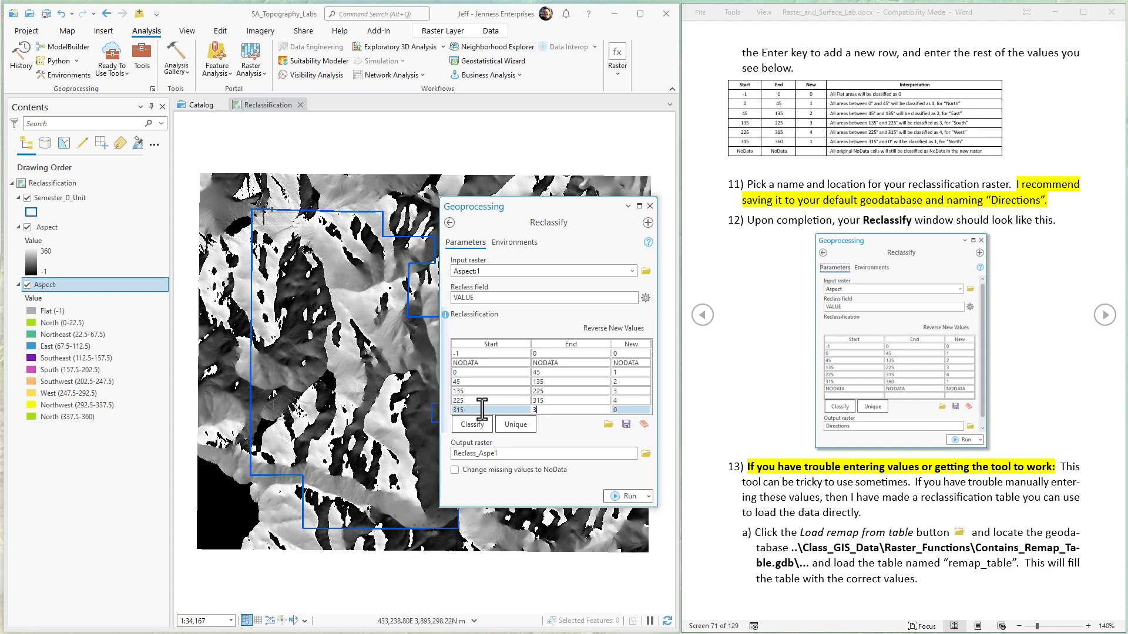
pyautogui.press('Tab')
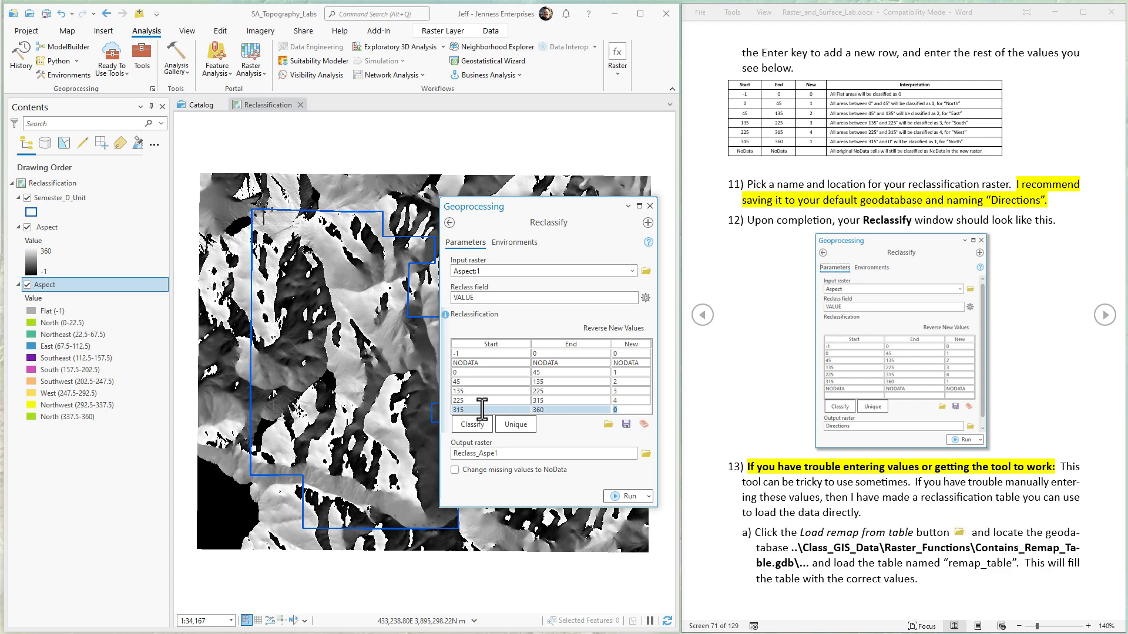
pyautogui.write('1')
pyautogui.press('Return')
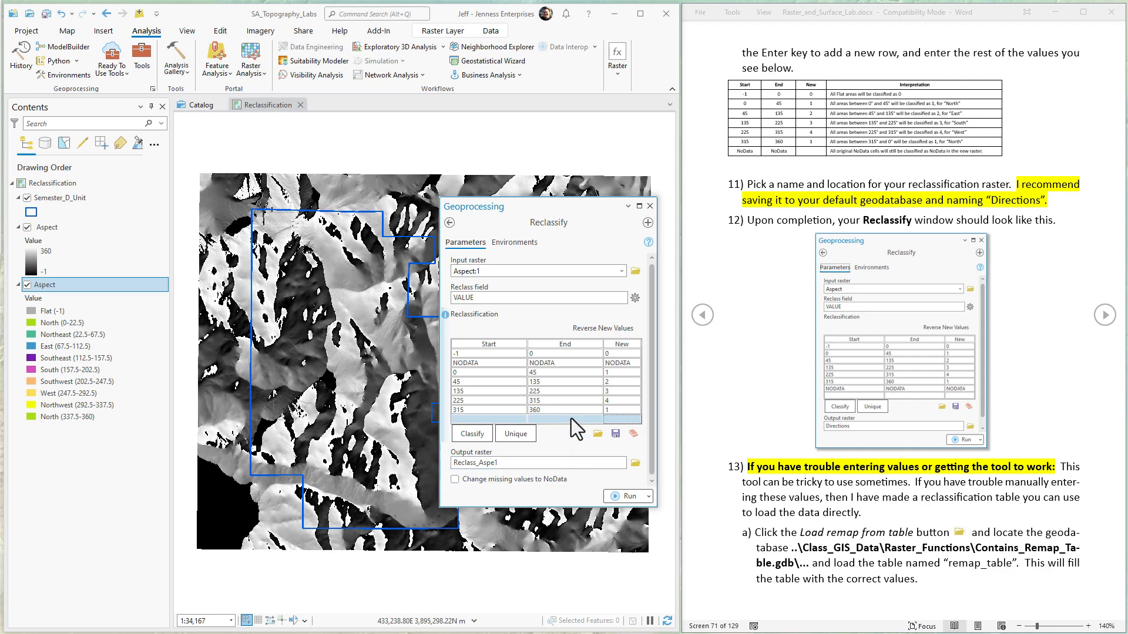
pyautogui.click(528, 320)
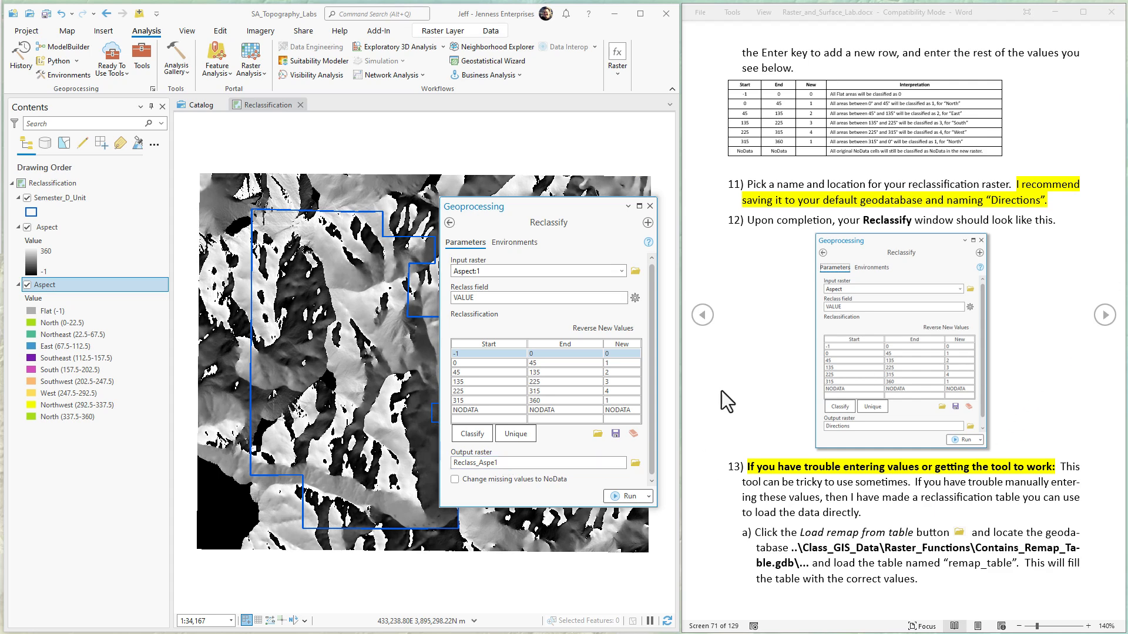
# Step: Name the output raster Directions, keeping its geodatabase path, and run the reclassification
pyautogui.click(508, 464)
pyautogui.doubleClick(581, 463)
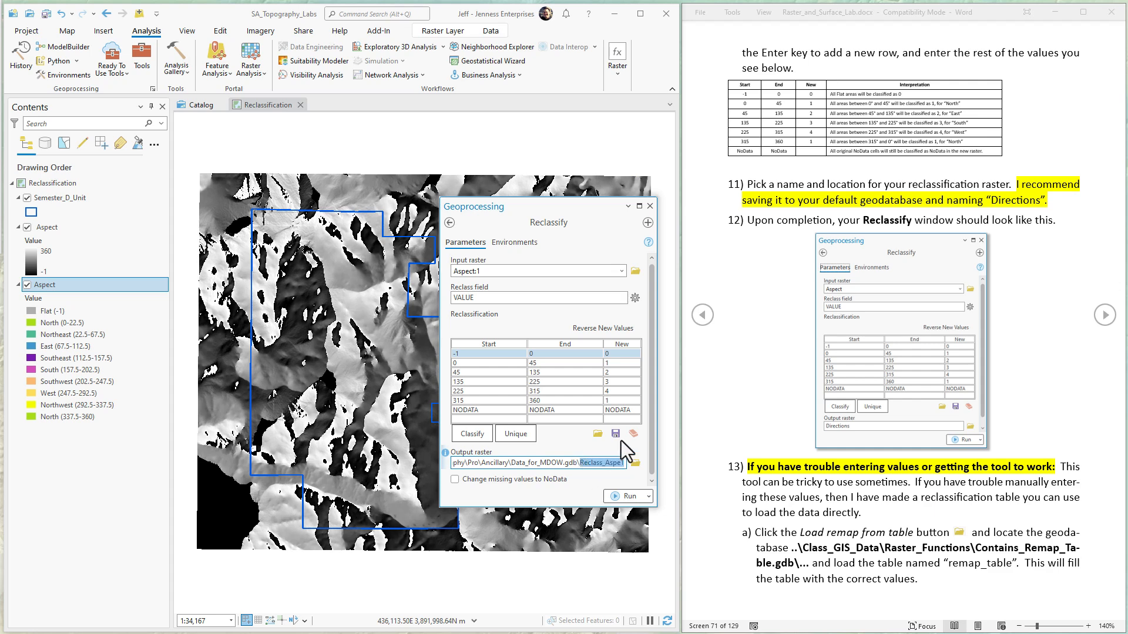
pyautogui.write('Directions')
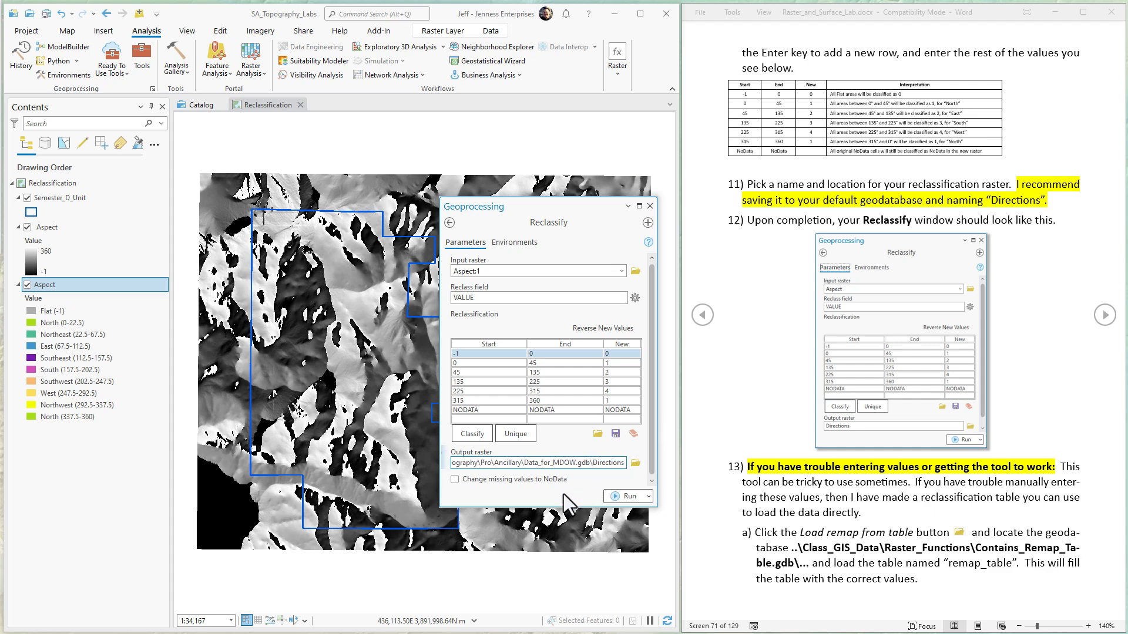
pyautogui.press('Tab')
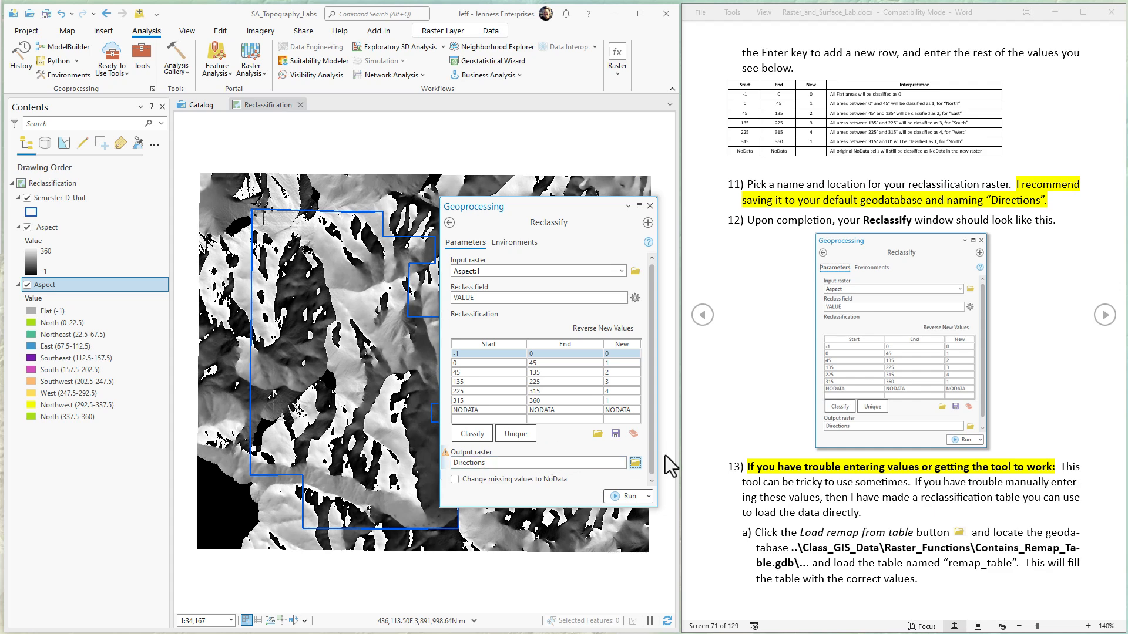
pyautogui.moveTo(650, 463); pyautogui.dragTo(651, 474)
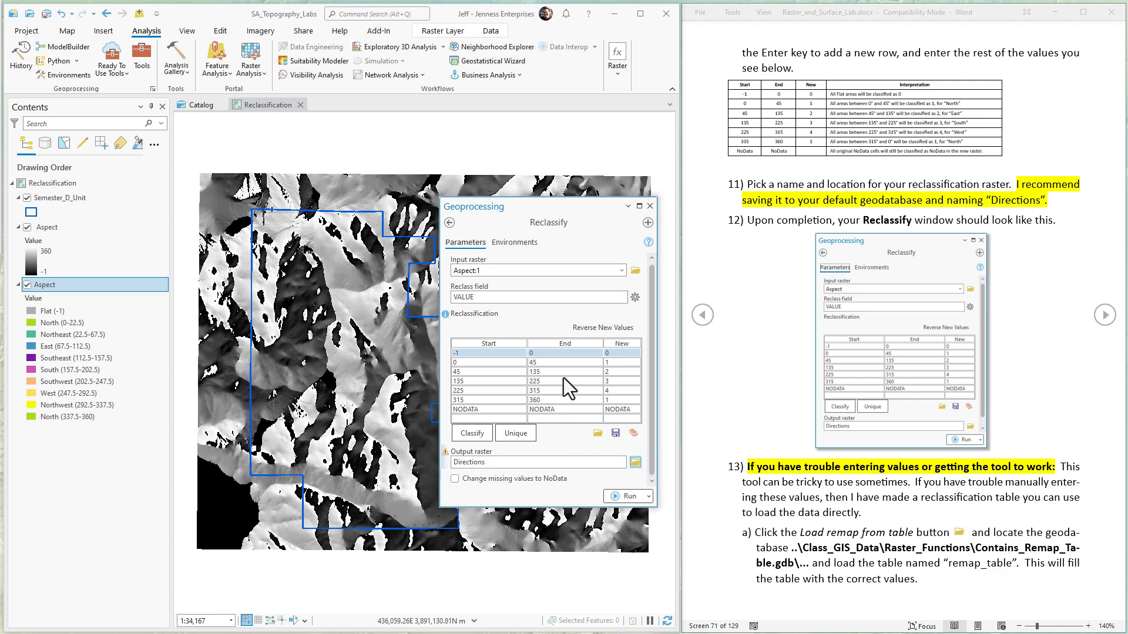
pyautogui.click(624, 498)
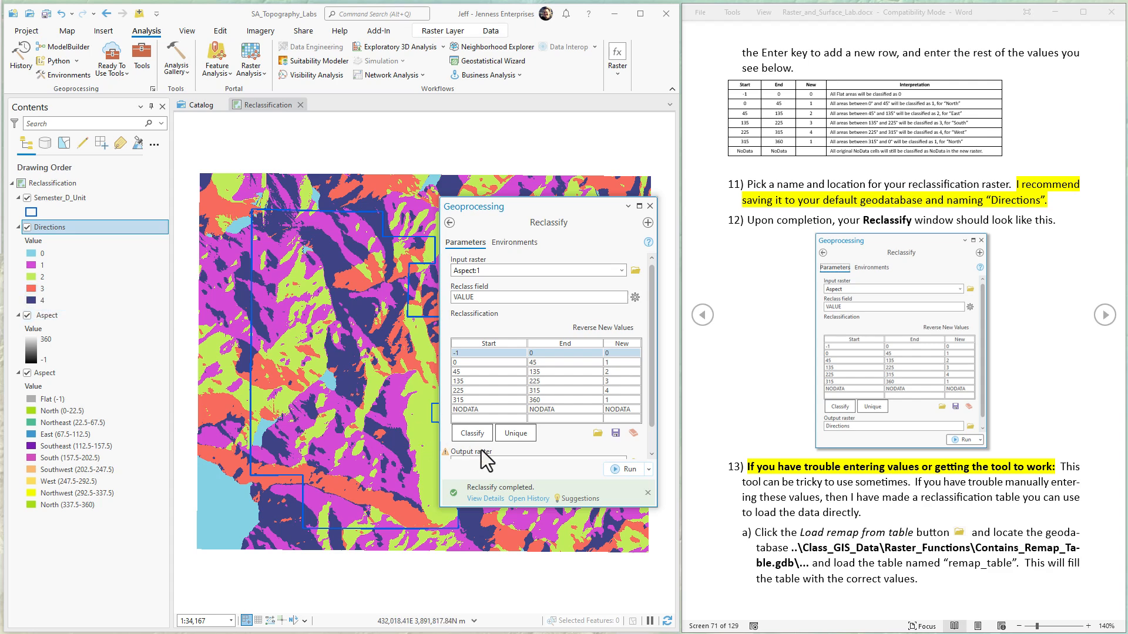
# Step: Load the reclassification values from remap_table in Raster_Functions\Contains_Remap_Table.gdb into the Reclassify tool
pyautogui.click(646, 494)
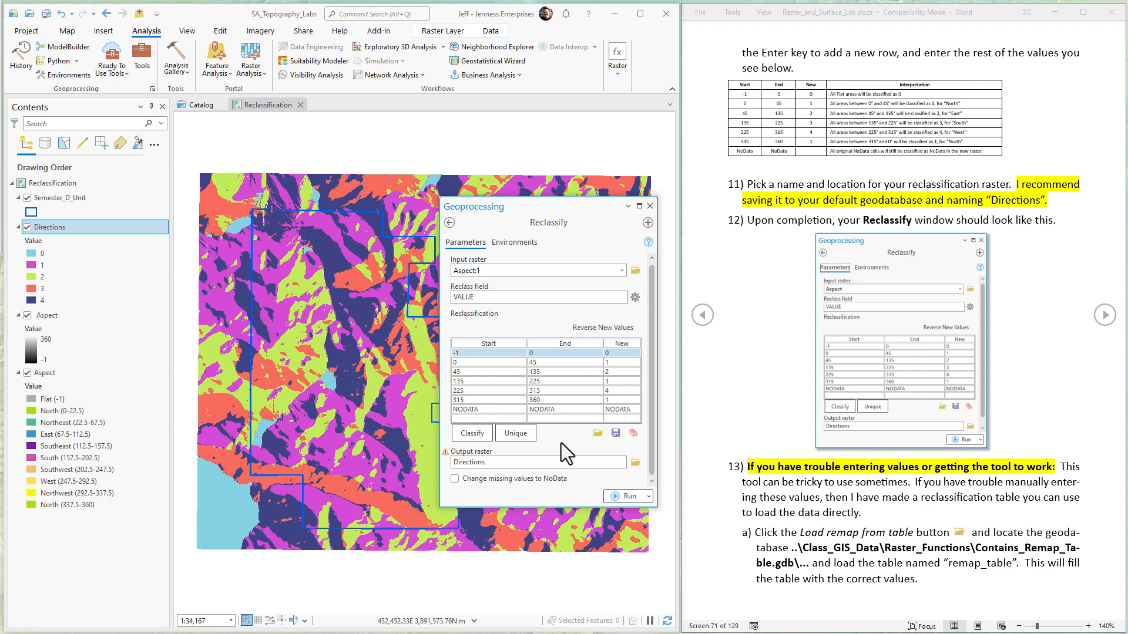
pyautogui.click(598, 434)
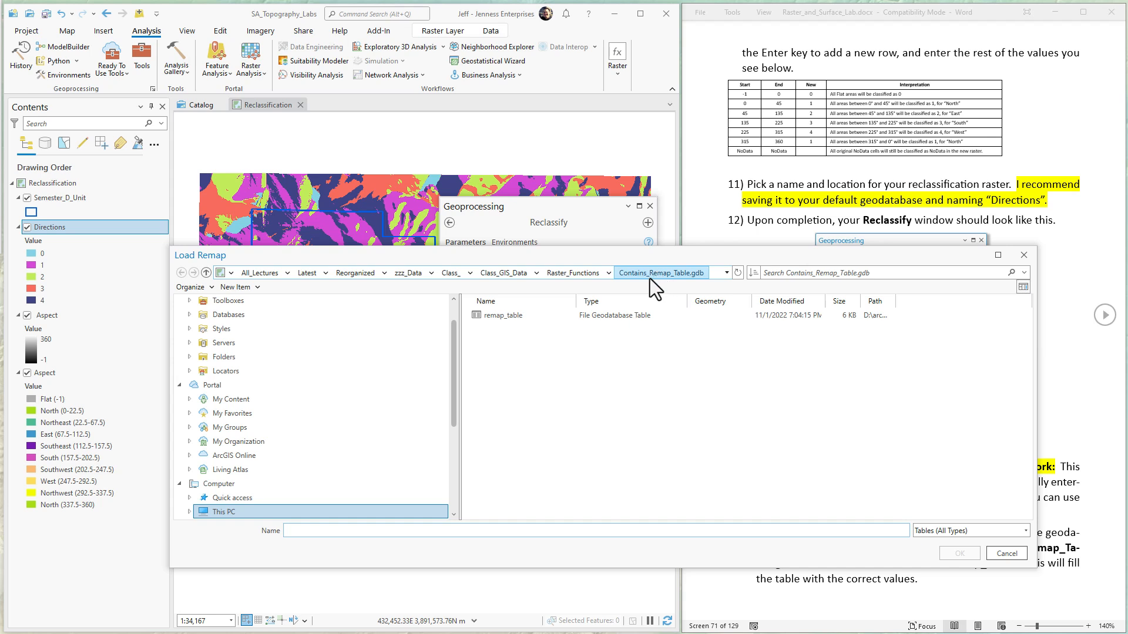
pyautogui.click(568, 276)
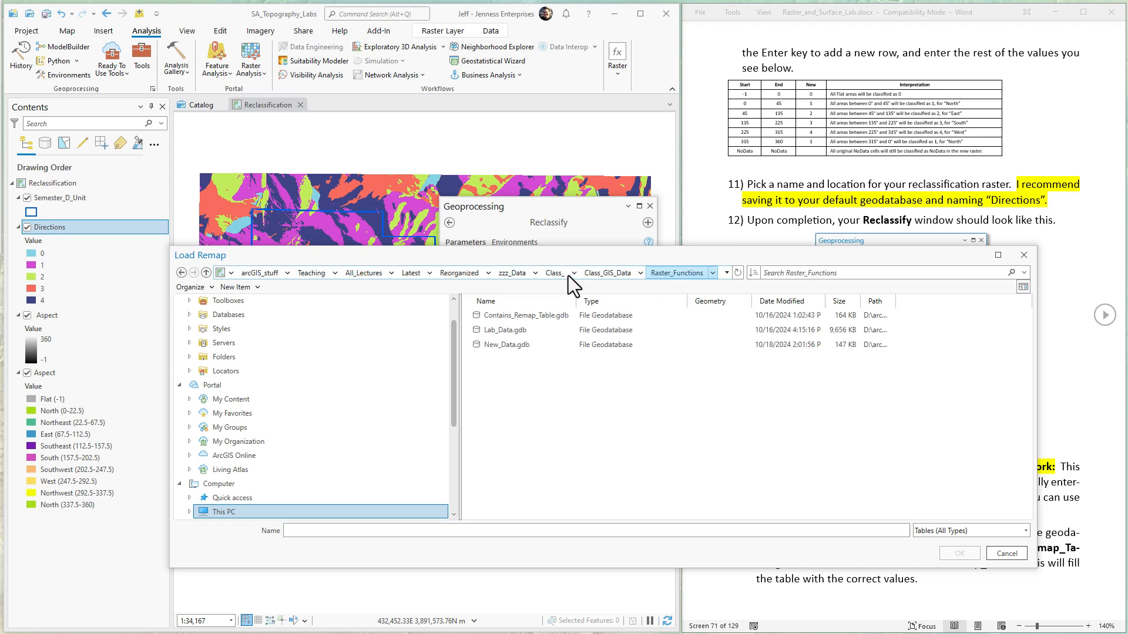
pyautogui.click(525, 317)
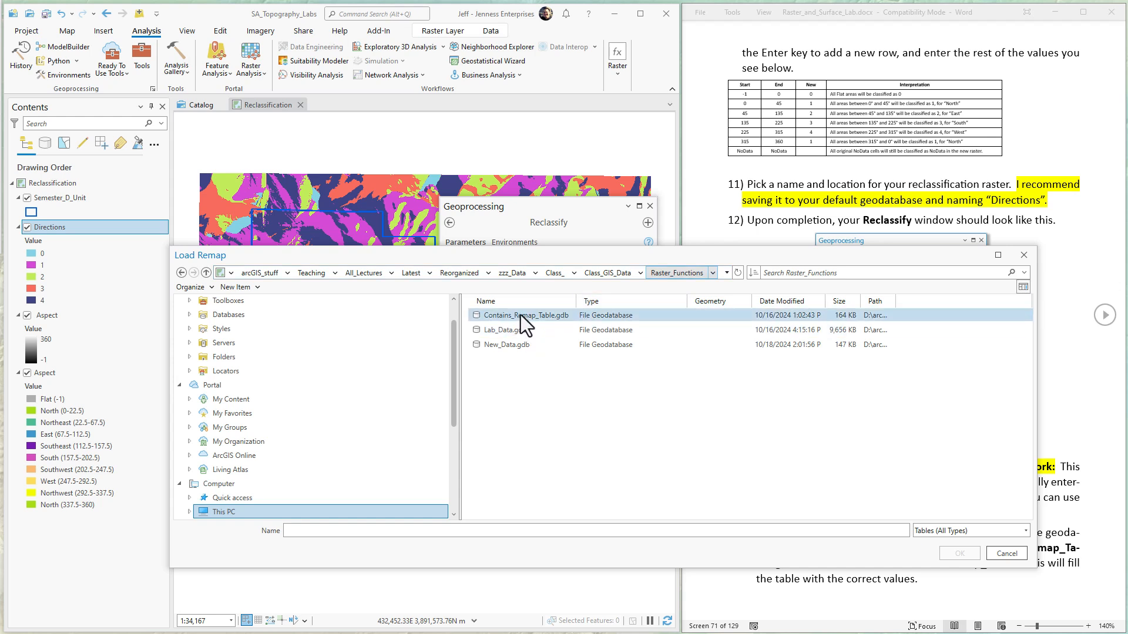
pyautogui.doubleClick(520, 315)
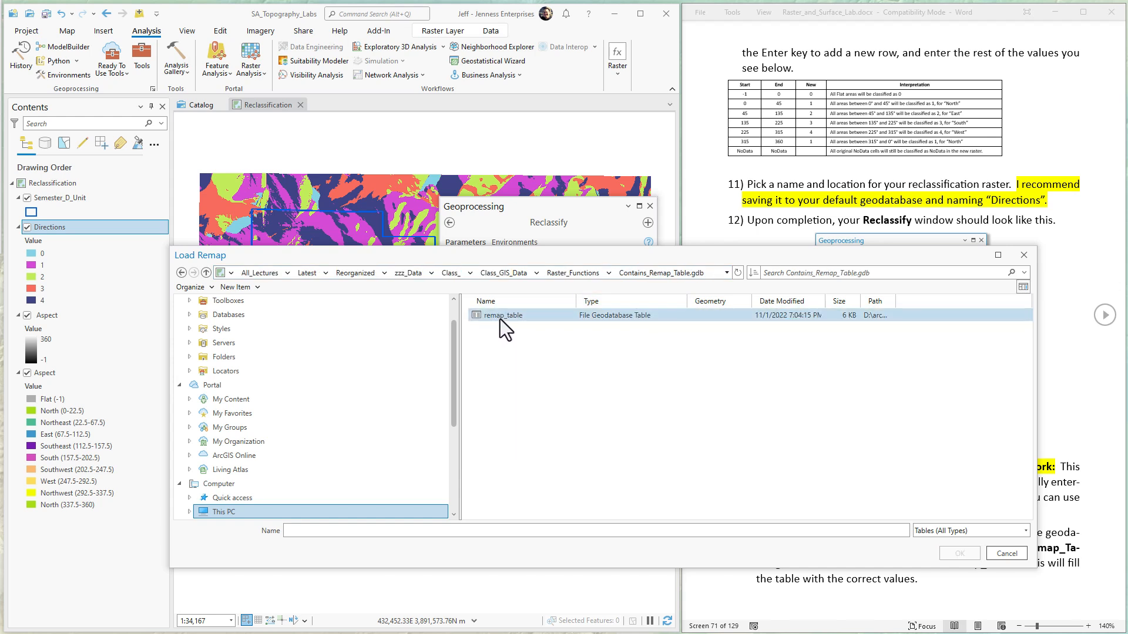
pyautogui.click(499, 318)
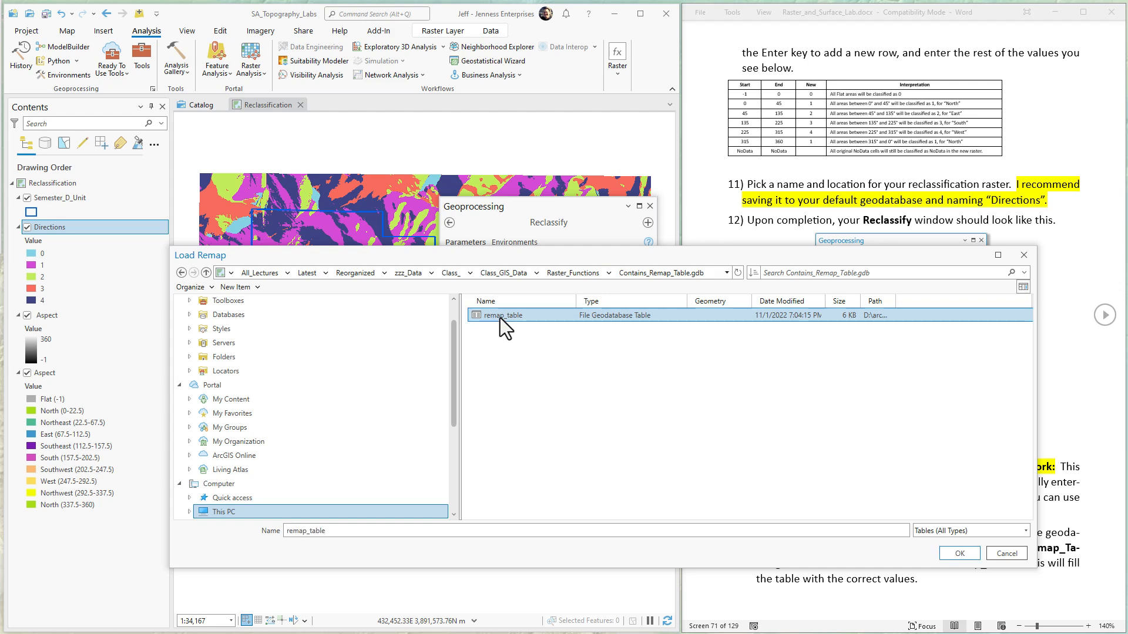
pyautogui.click(960, 552)
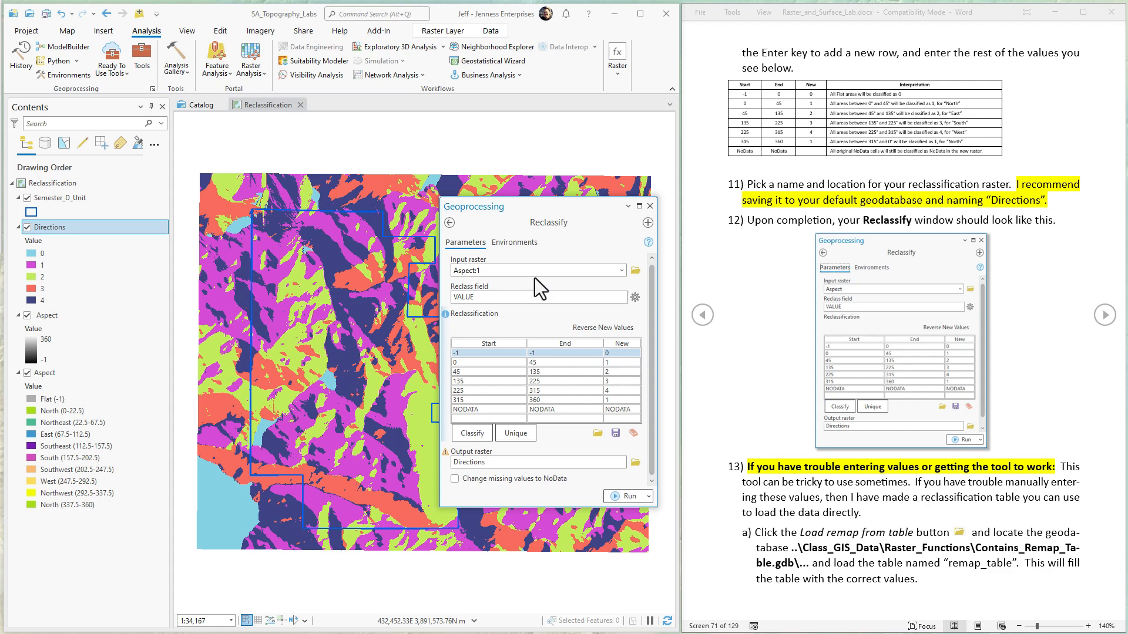
# Step: Close the Reclassify tool and advance the Word lab instructions to the Extract by Mask steps
pyautogui.click(900, 469)
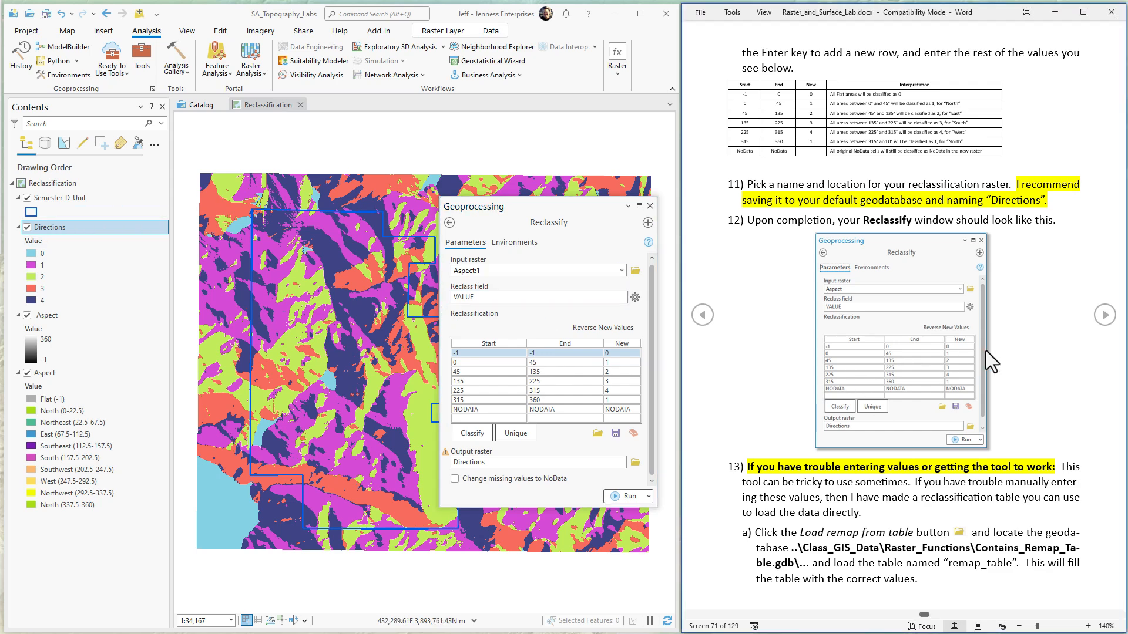
pyautogui.click(1105, 316)
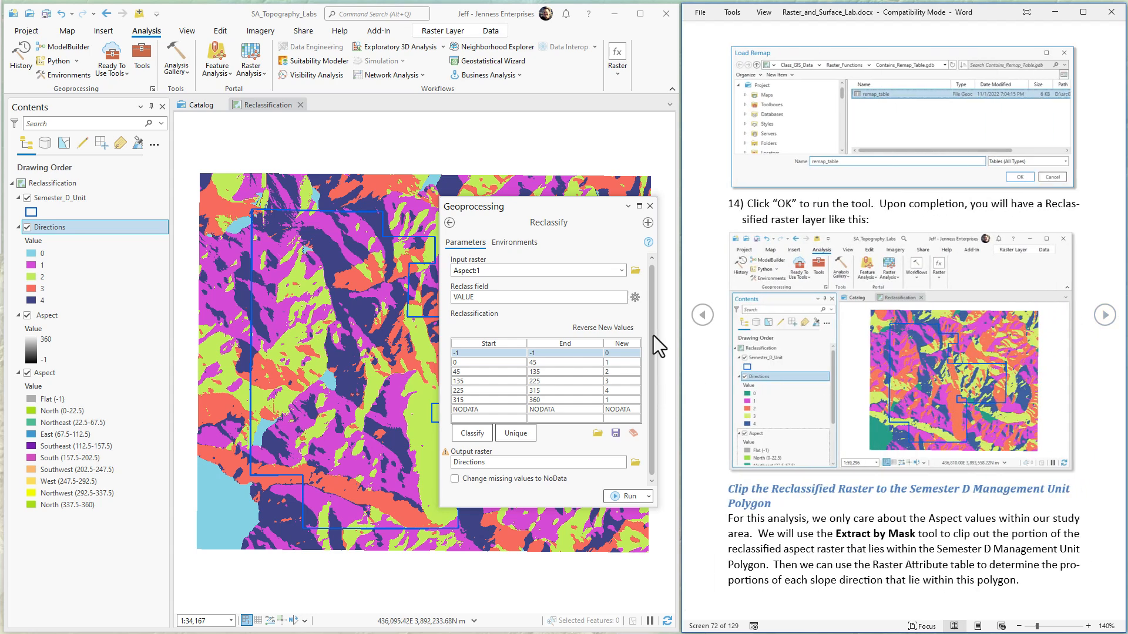
pyautogui.click(649, 206)
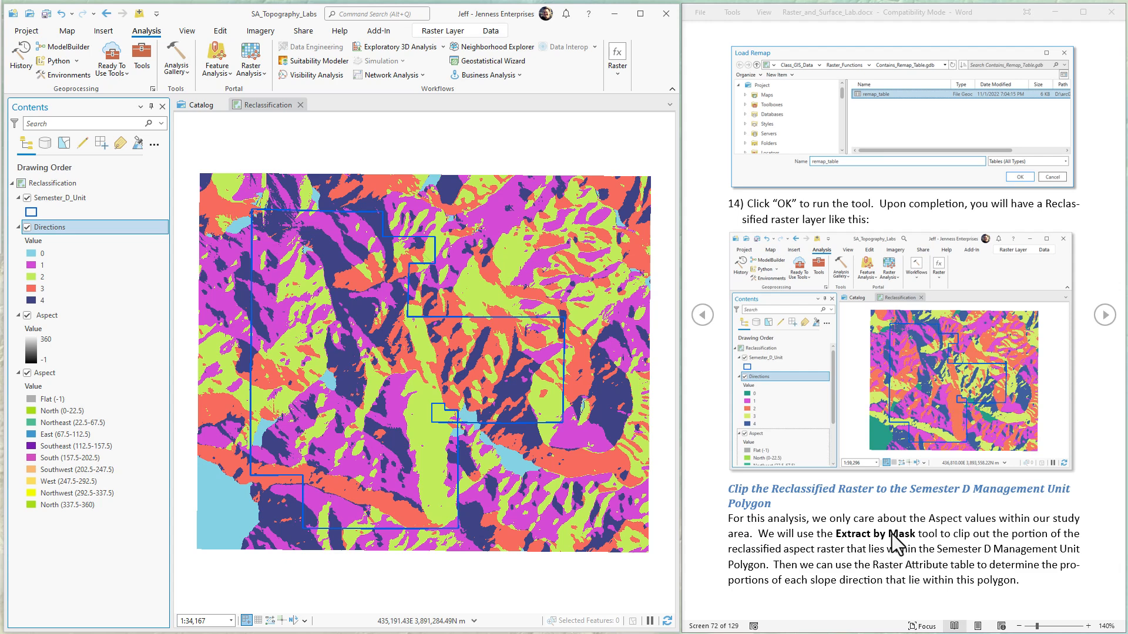
pyautogui.click(1104, 316)
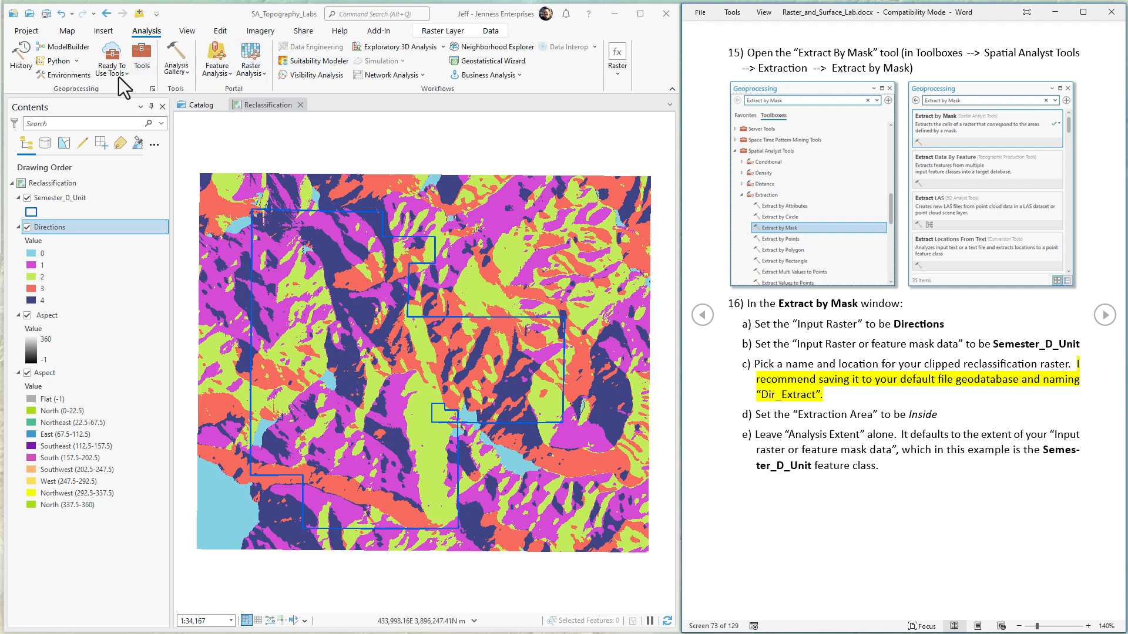
# Step: Search the geoprocessing tools for Extract by Mask and open the Spatial Analyst version
pyautogui.click(141, 62)
pyautogui.write('Ex')
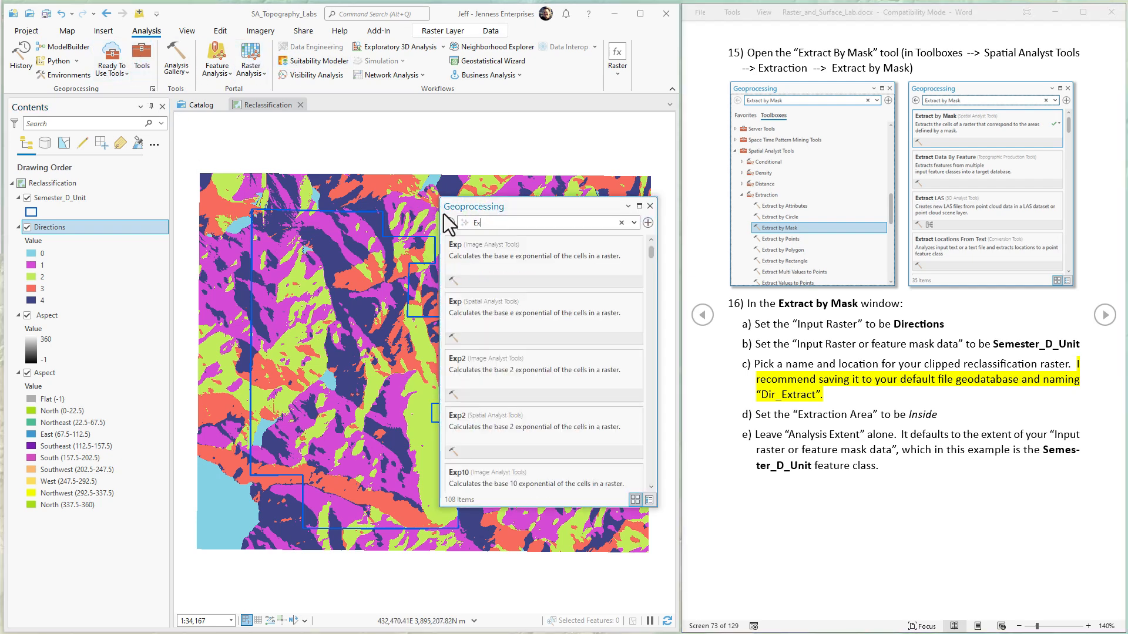
pyautogui.write('tract by Mask')
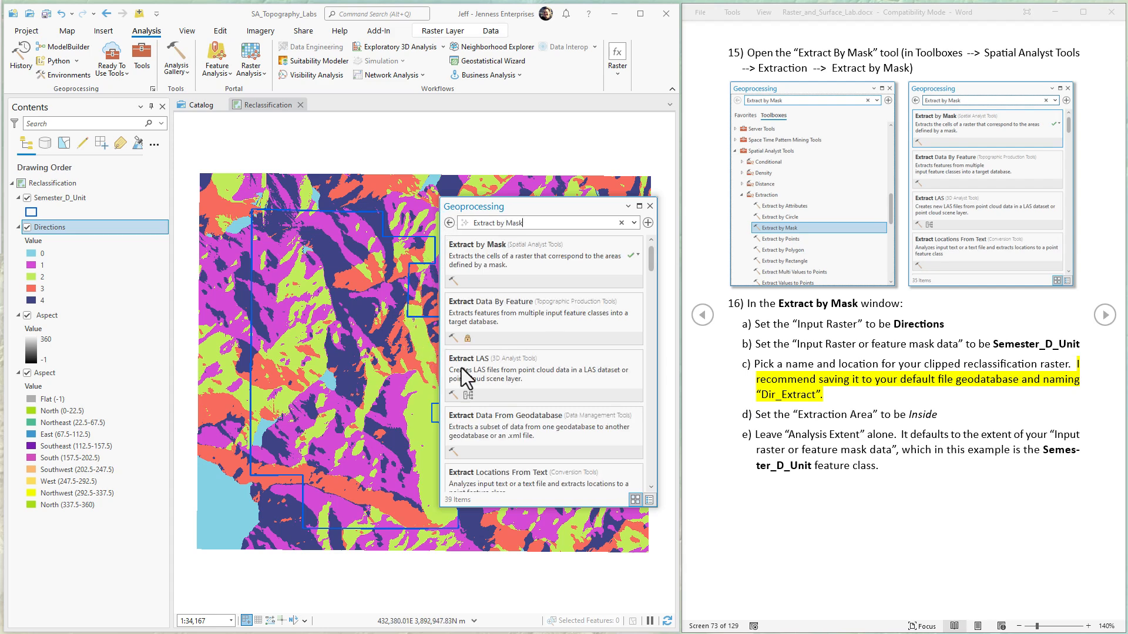
pyautogui.click(474, 249)
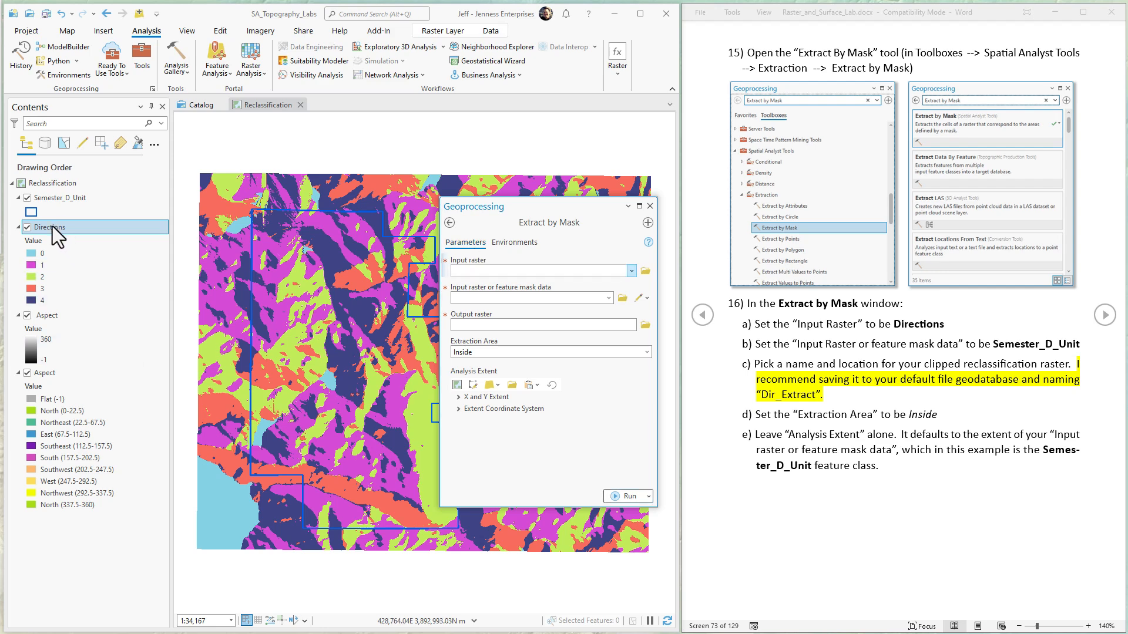
# Step: Set Directions as the input raster and Semester_D_Unit as the feature mask data for Extract by Mask
pyautogui.moveTo(51, 227); pyautogui.dragTo(493, 271)
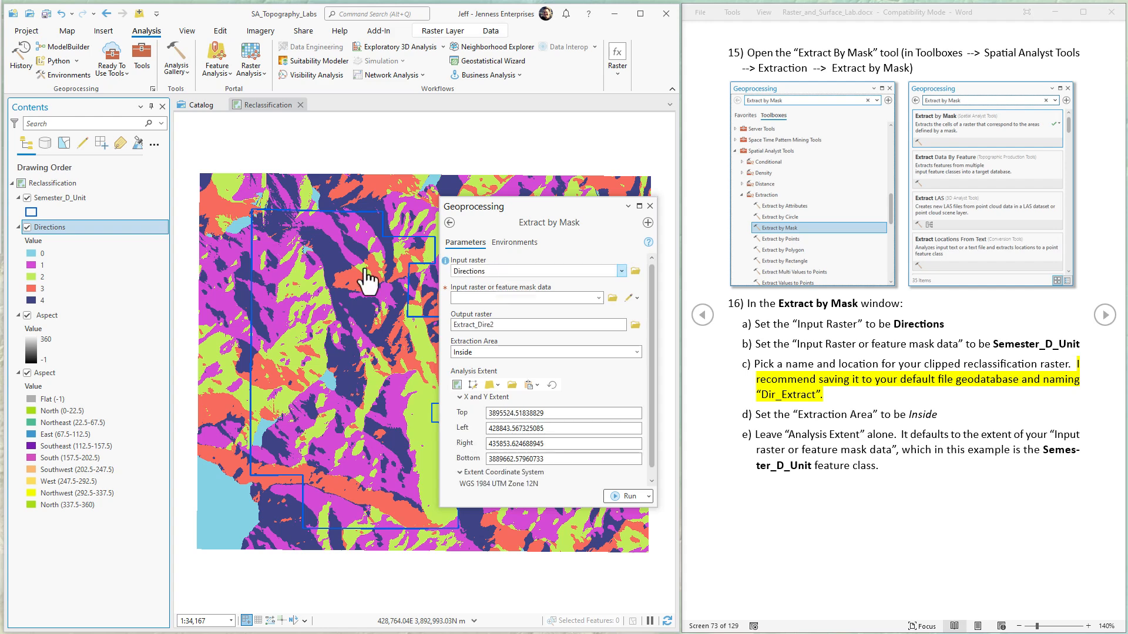
pyautogui.click(52, 200)
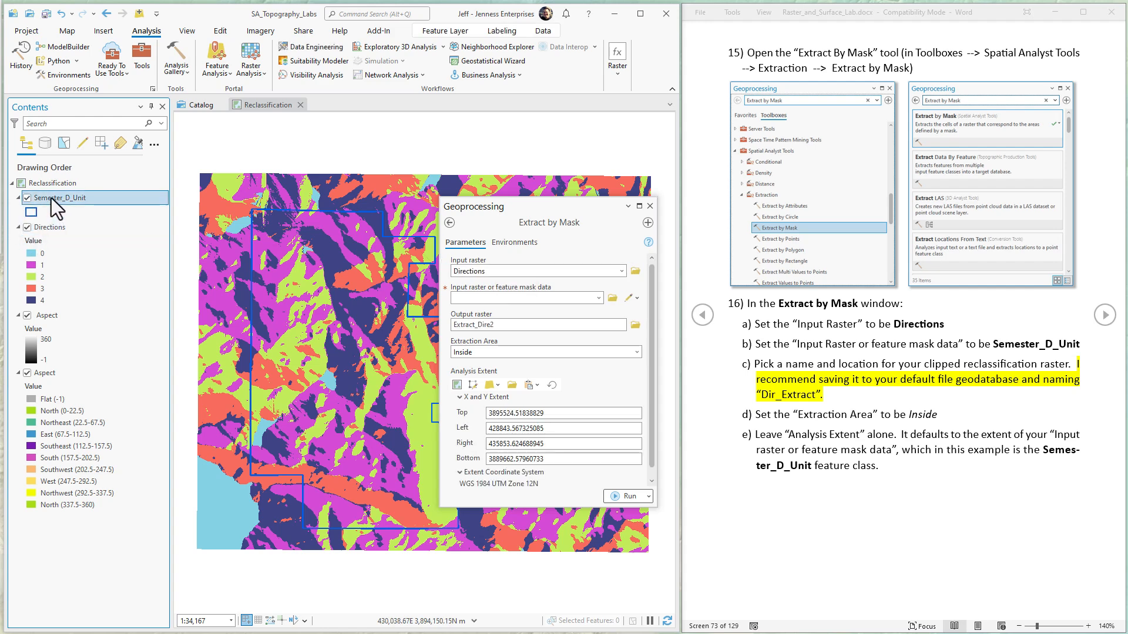
pyautogui.moveTo(51, 200); pyautogui.dragTo(497, 298)
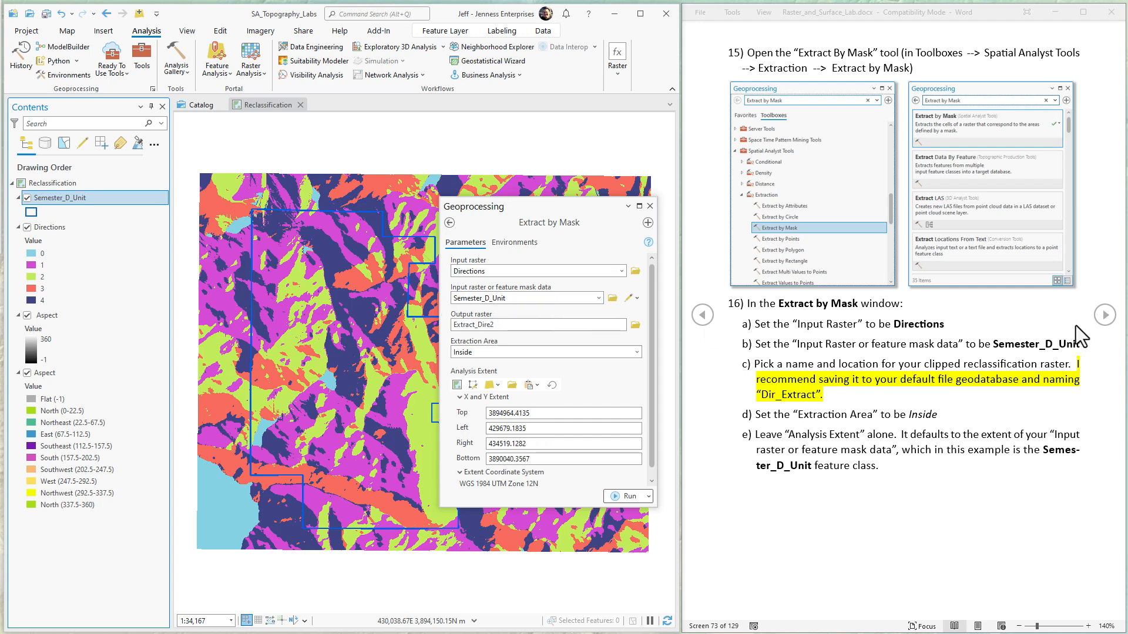
# Step: Name the output raster Dir_Extract, keeping its geodatabase path, and run Extract by Mask
pyautogui.click(1076, 325)
pyautogui.click(1104, 315)
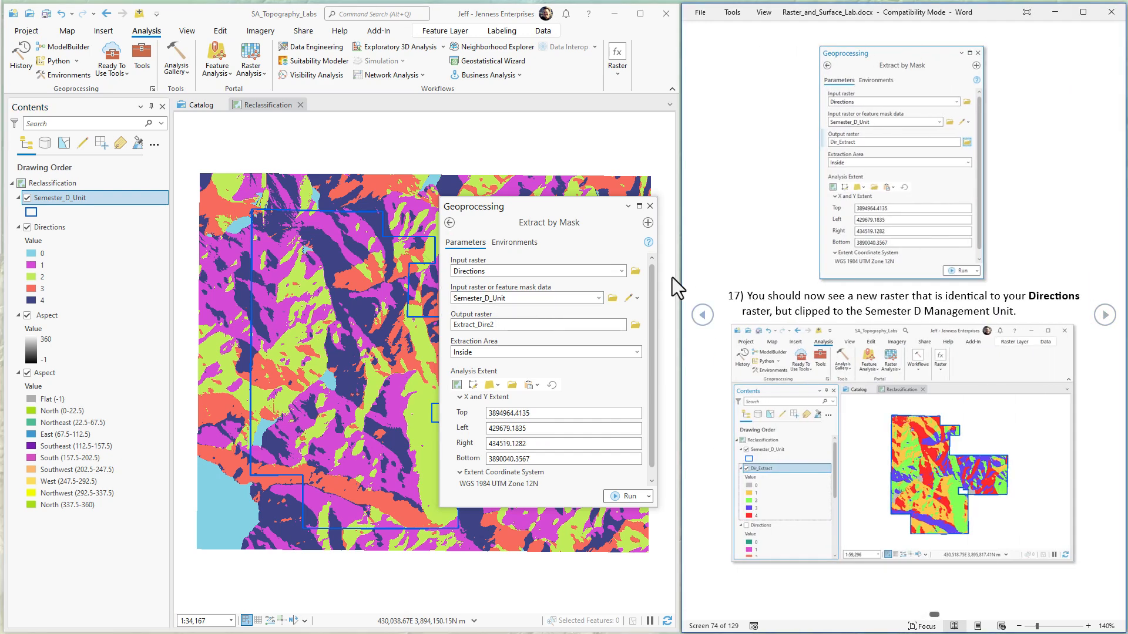
pyautogui.click(490, 325)
pyautogui.doubleClick(584, 326)
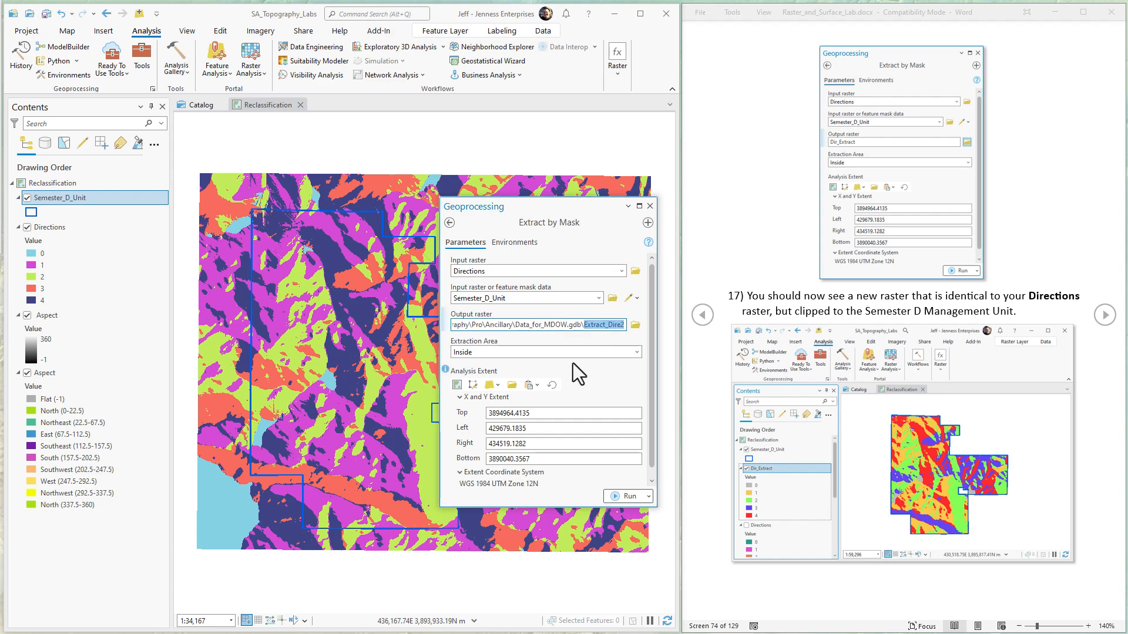
pyautogui.write('Dir_E')
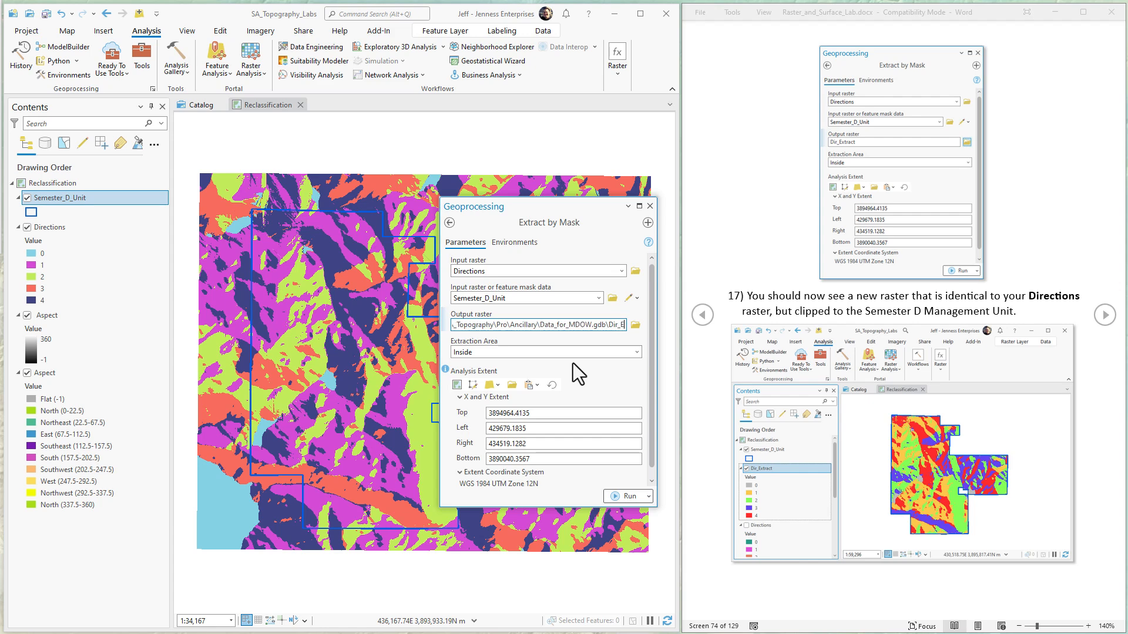
pyautogui.write('xtract')
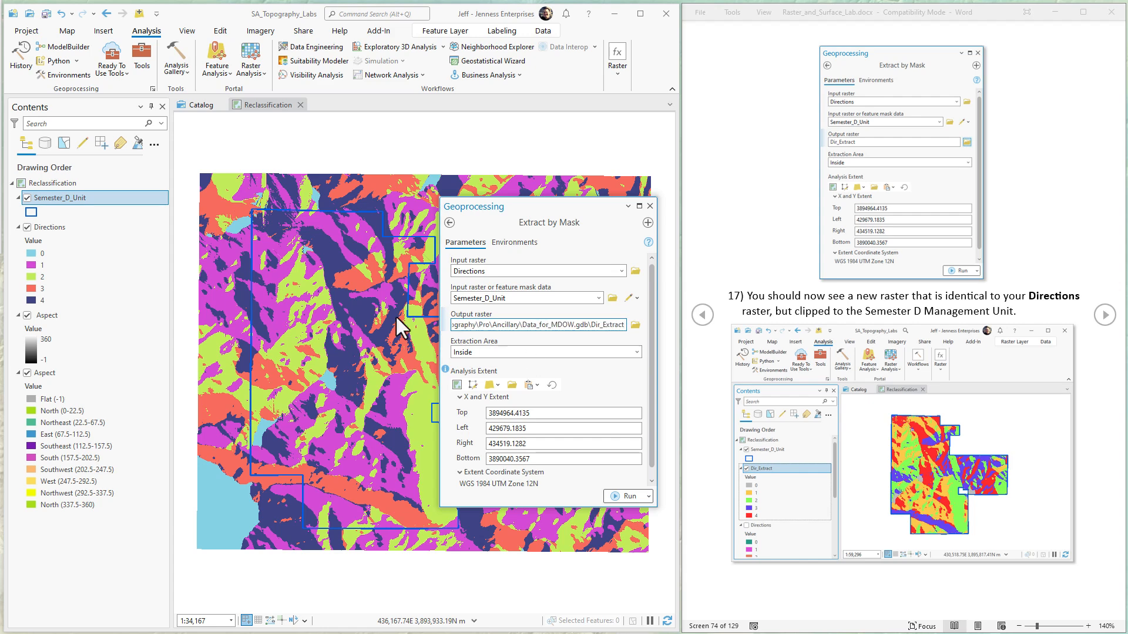
pyautogui.click(396, 315)
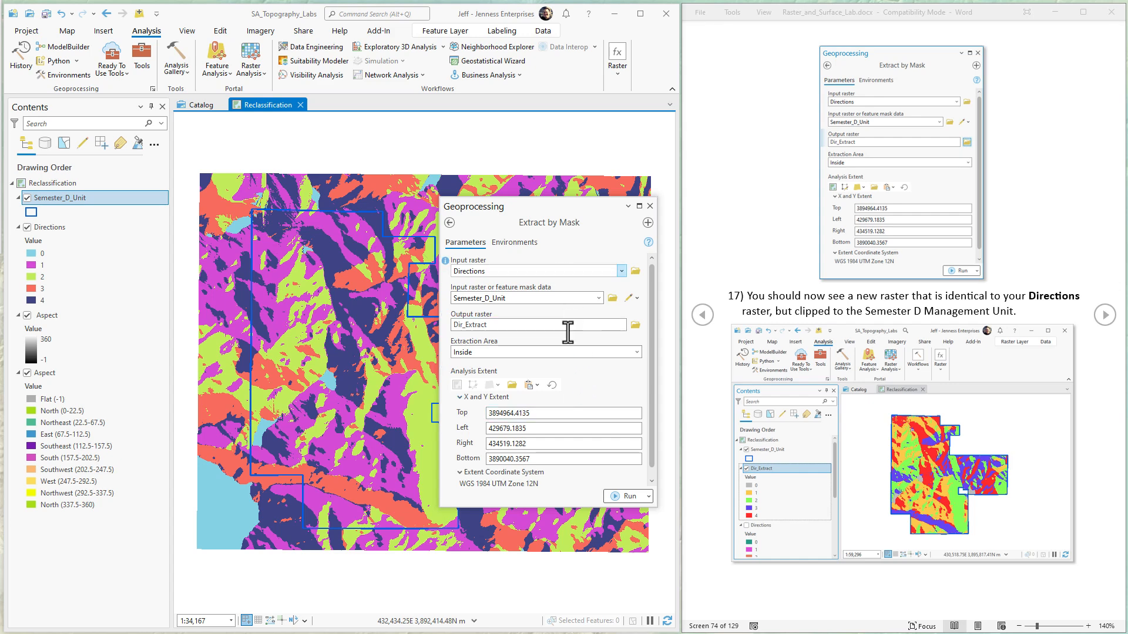
pyautogui.click(625, 496)
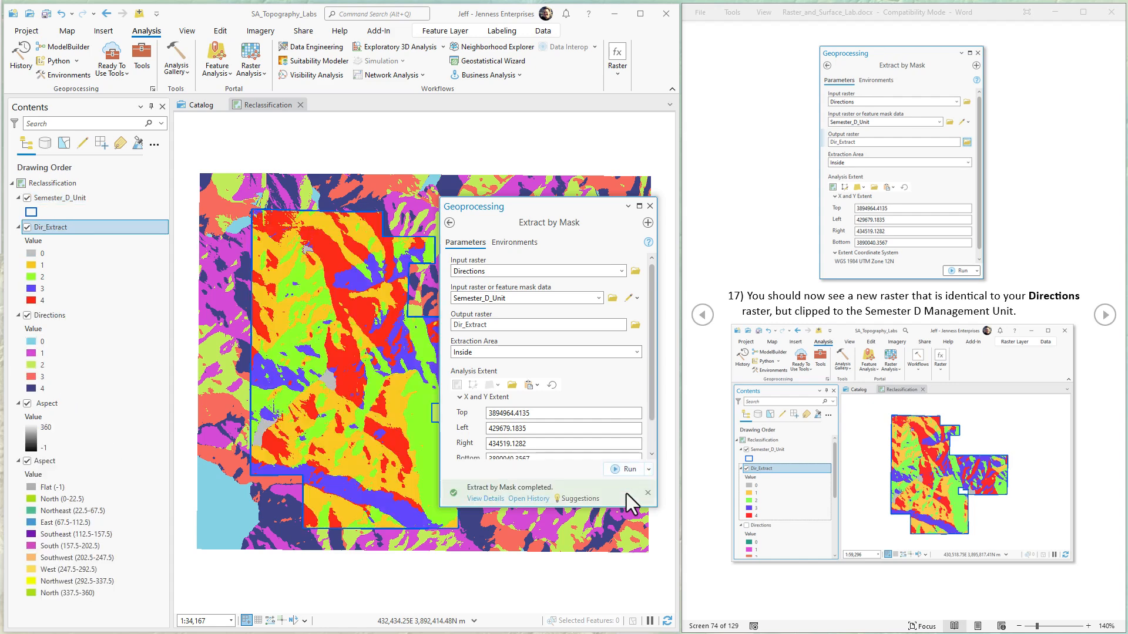
# Step: Hide the Directions layer and both Aspect layers, and close the Extract by Mask tool
pyautogui.moveTo(626, 493)
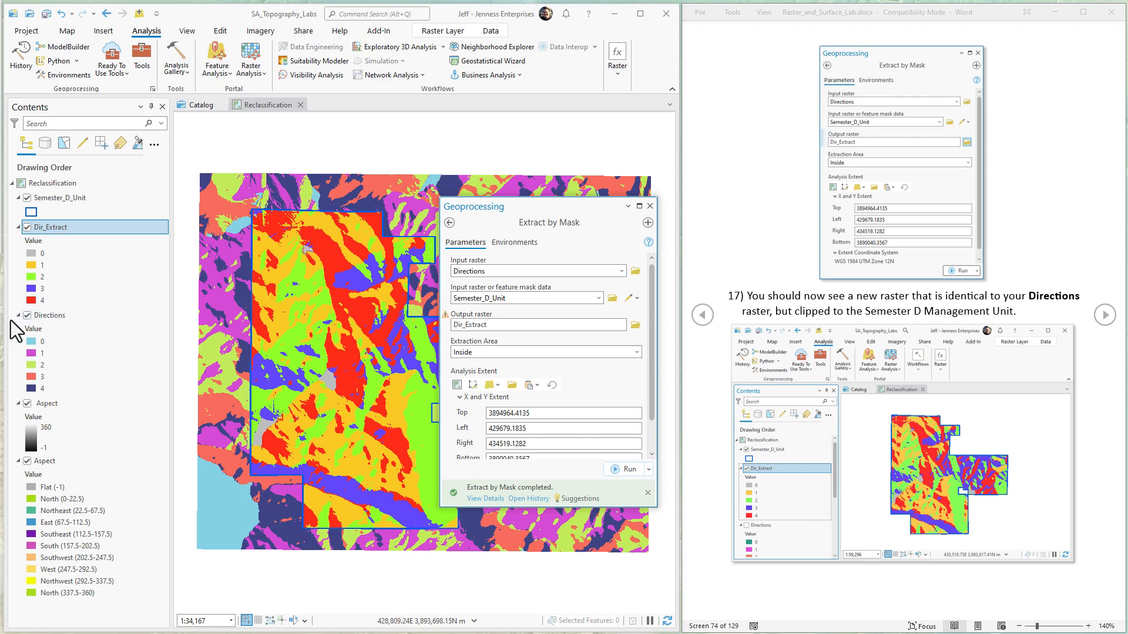
pyautogui.click(27, 315)
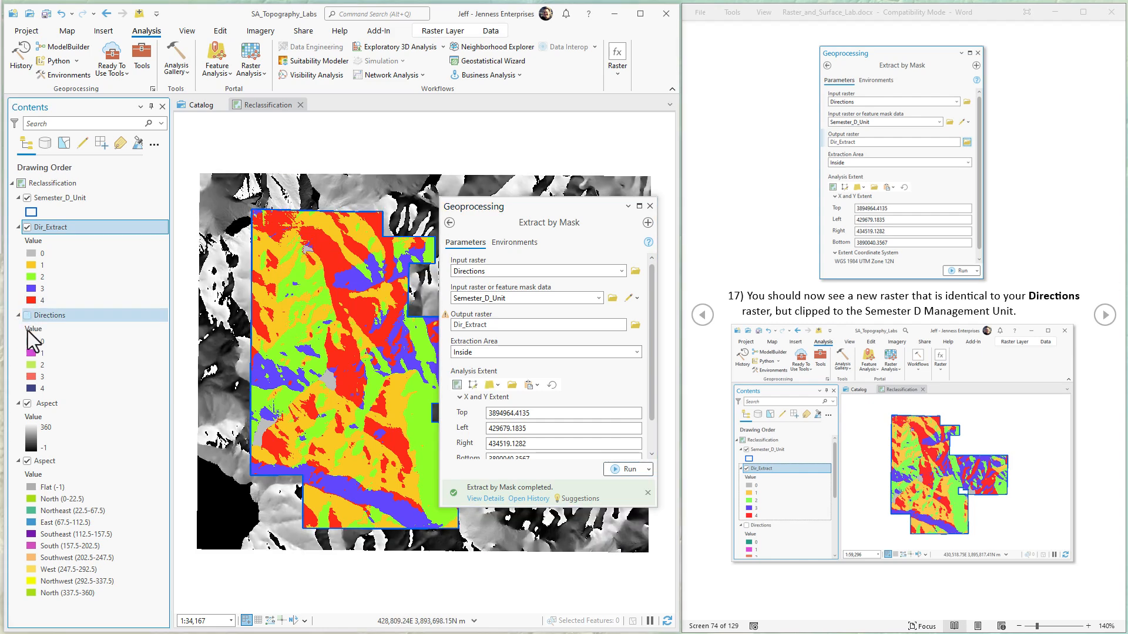
pyautogui.click(27, 403)
pyautogui.click(29, 460)
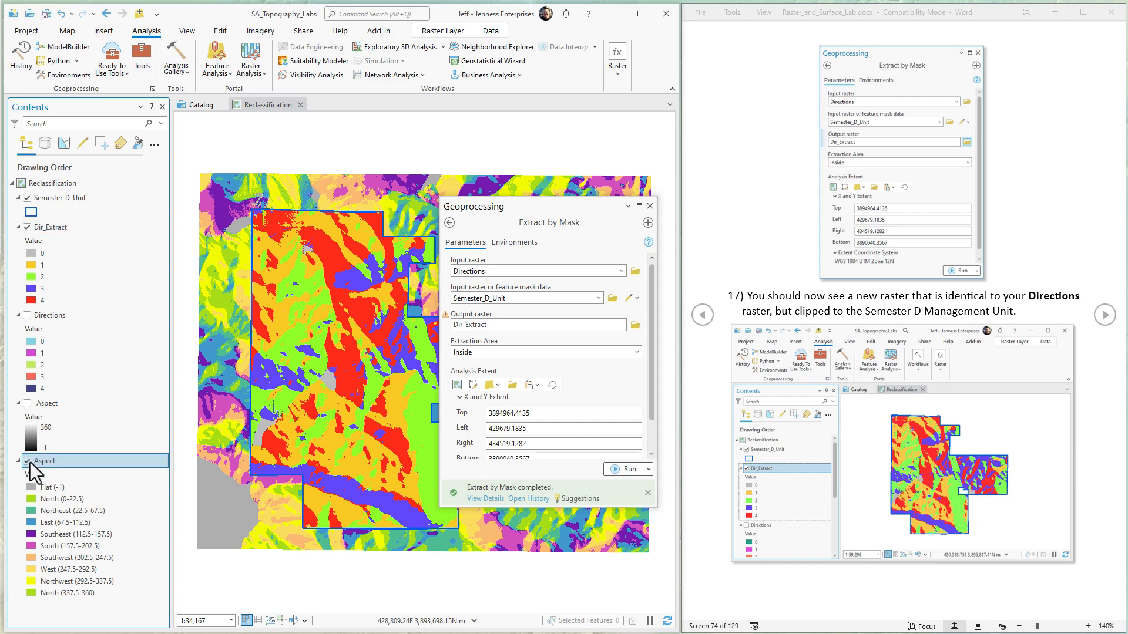
pyautogui.click(28, 461)
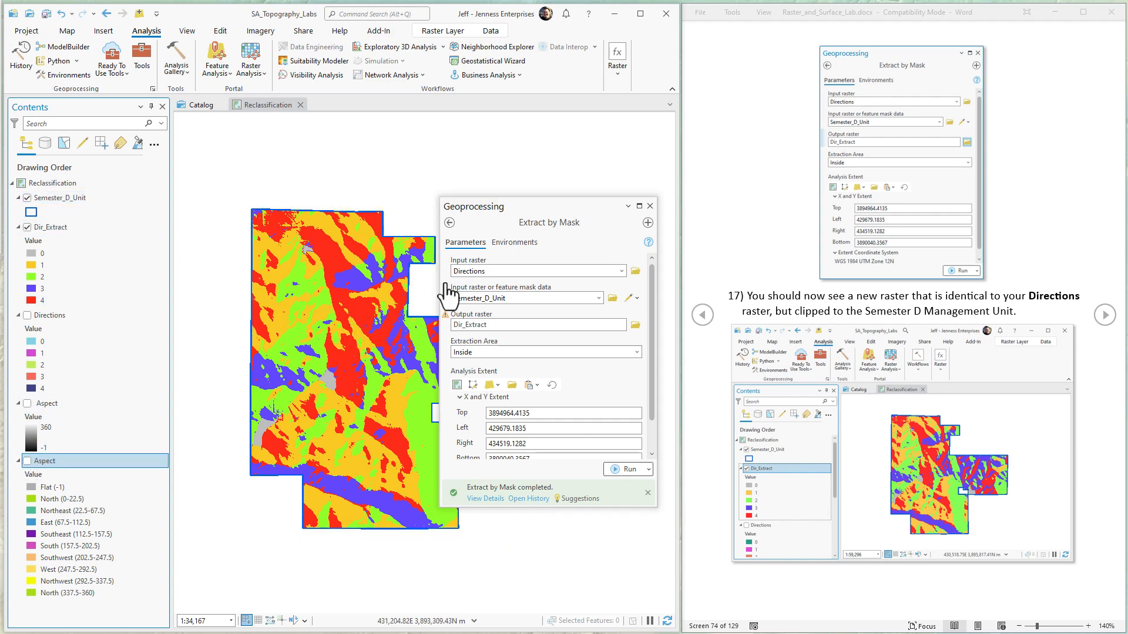
pyautogui.click(650, 206)
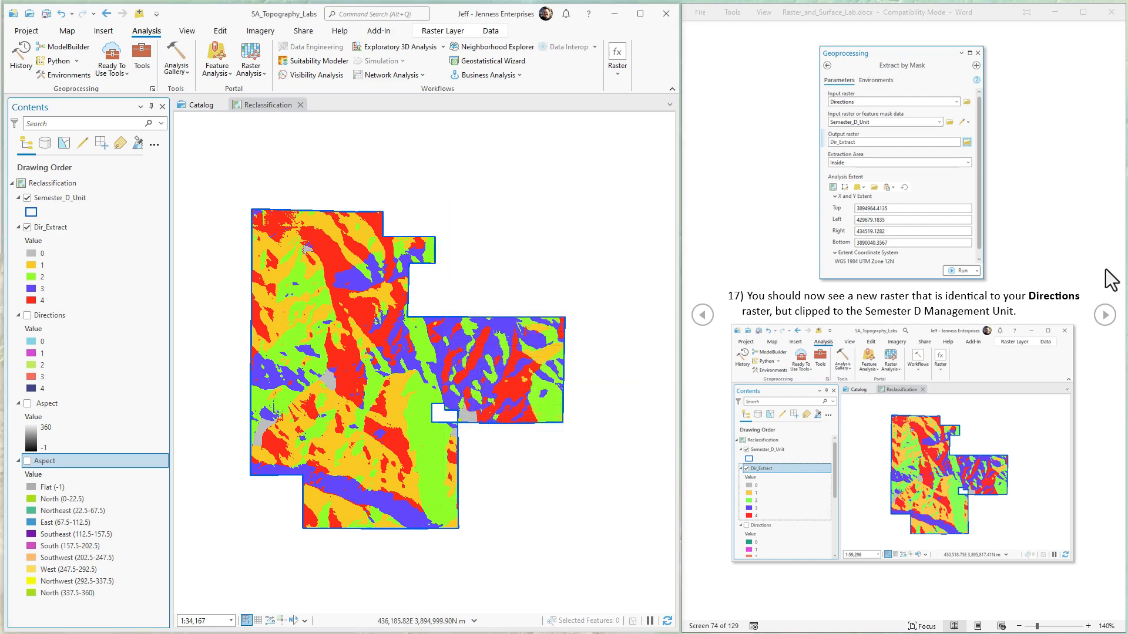
# Step: Advance the lab instructions to the attribute table section and open the attribute table of the Dir_Extract layer
pyautogui.click(1106, 317)
pyautogui.click(1106, 320)
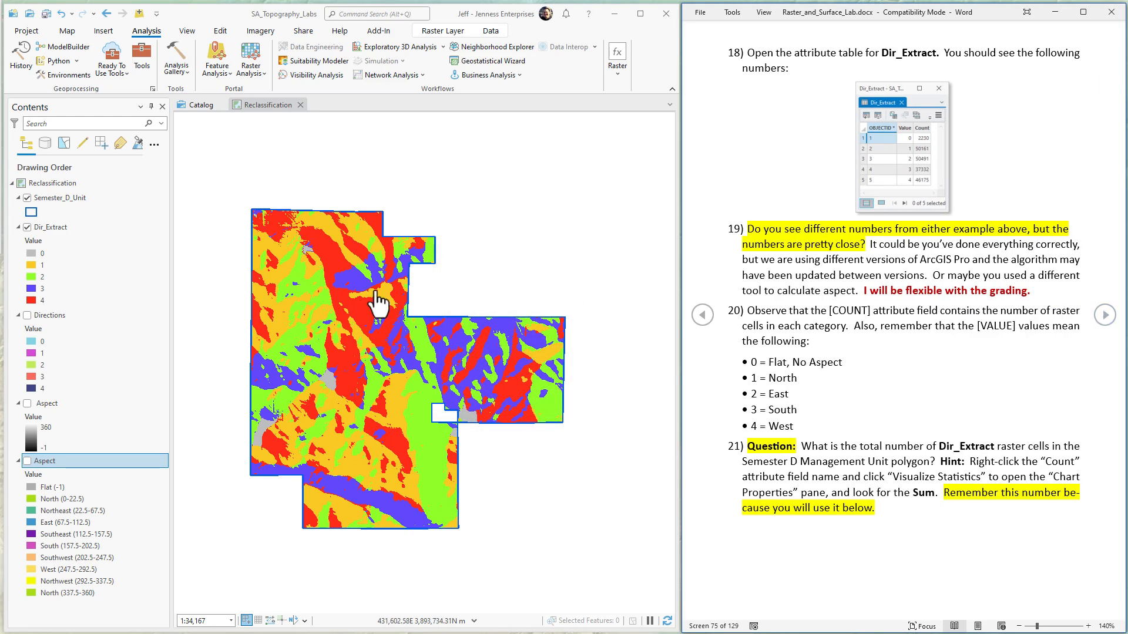
pyautogui.rightClick(62, 229)
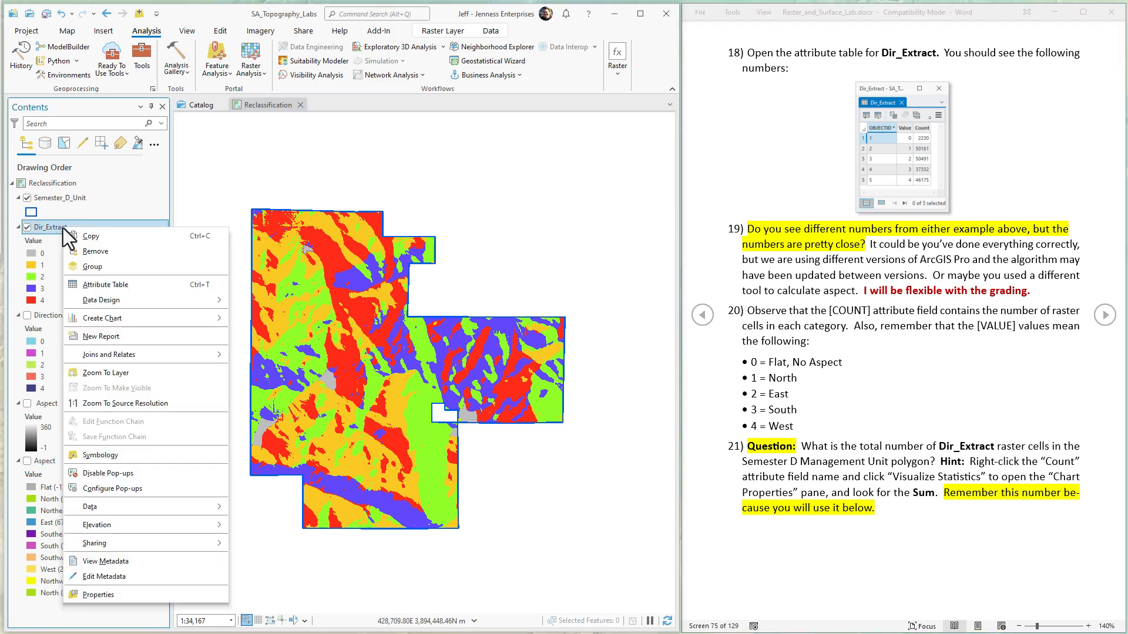
pyautogui.click(134, 287)
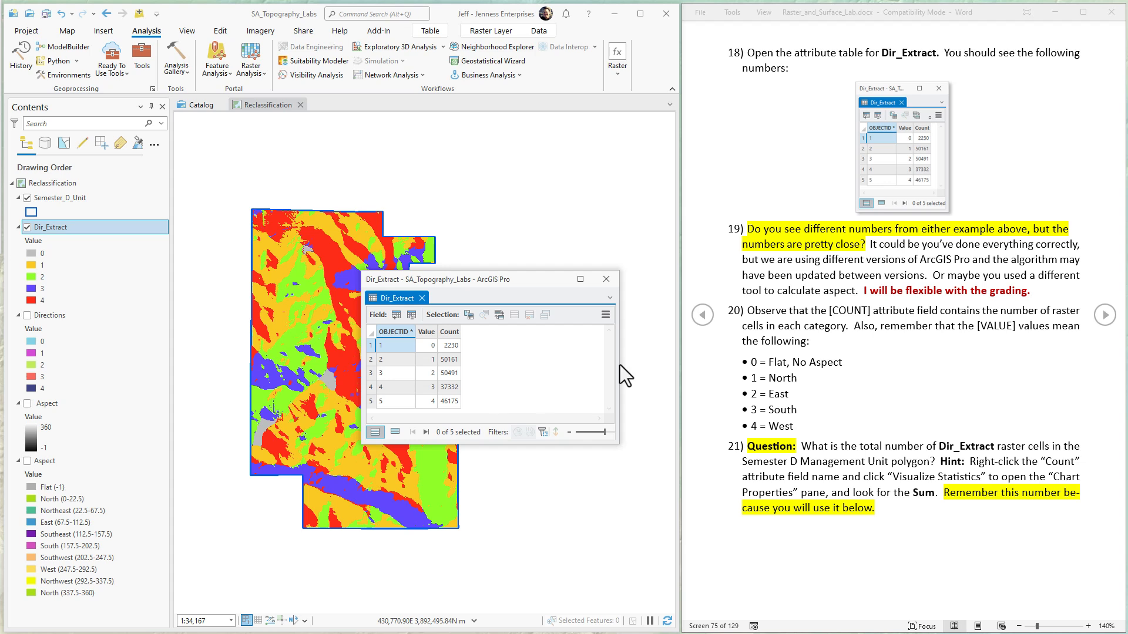
# Step: Visualize the statistics of the Count field in the Dir_Extract attribute table
pyautogui.click(866, 289)
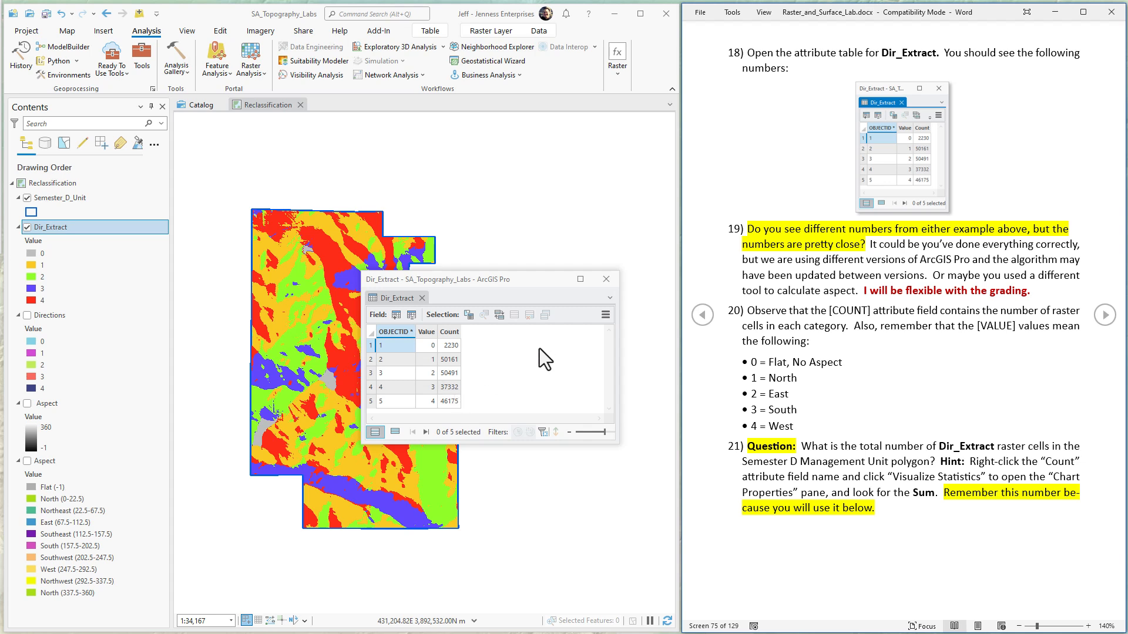
pyautogui.click(449, 332)
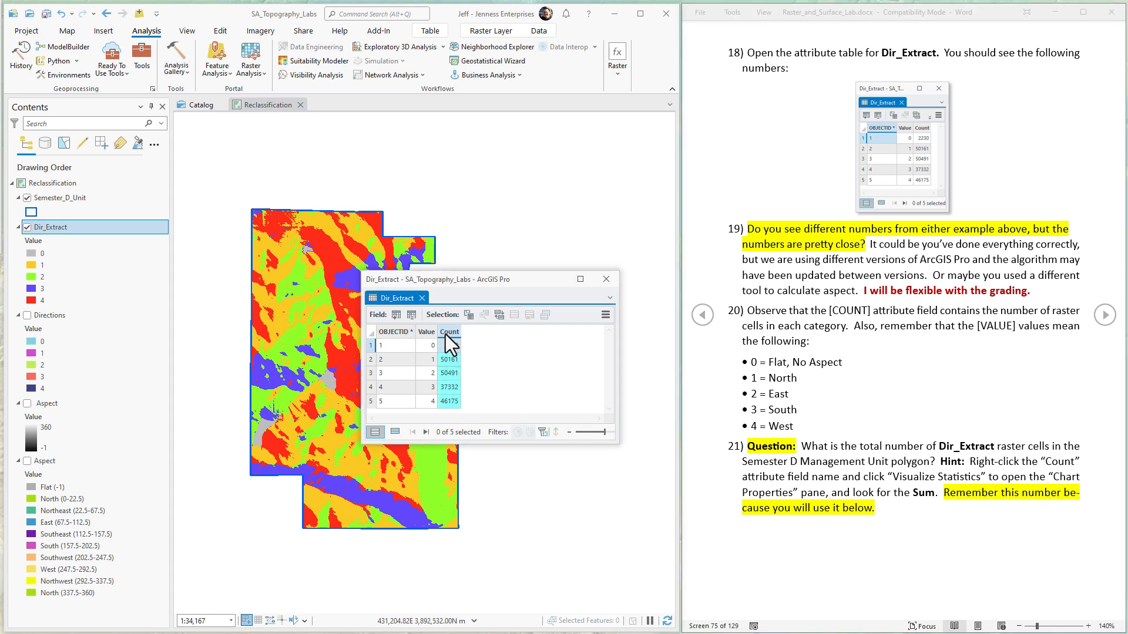
pyautogui.rightClick(446, 335)
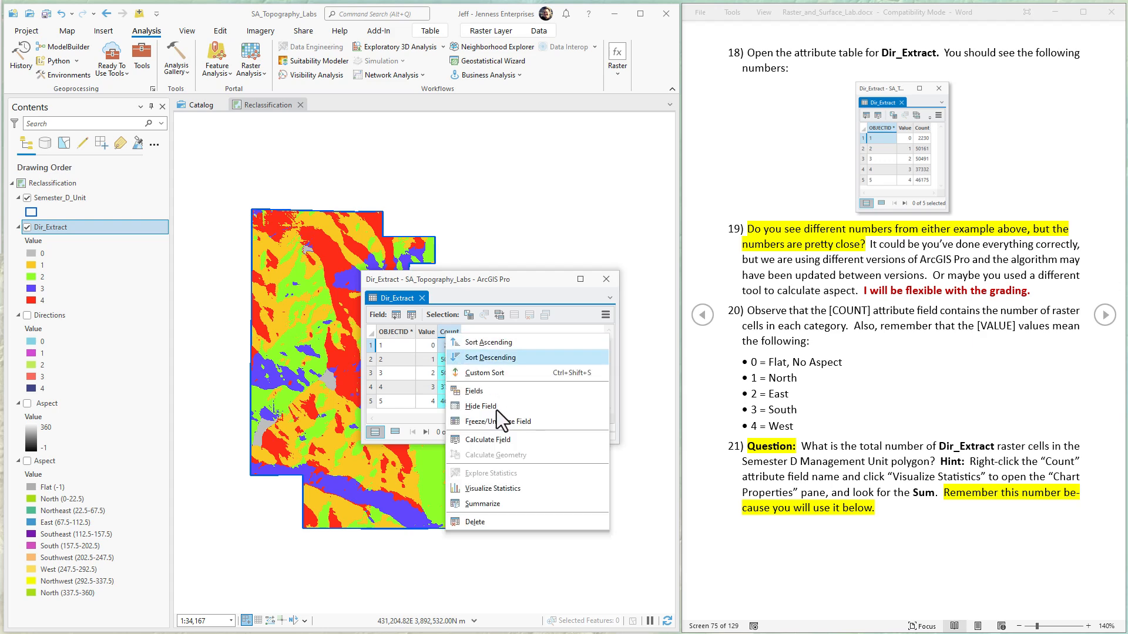
pyautogui.click(478, 488)
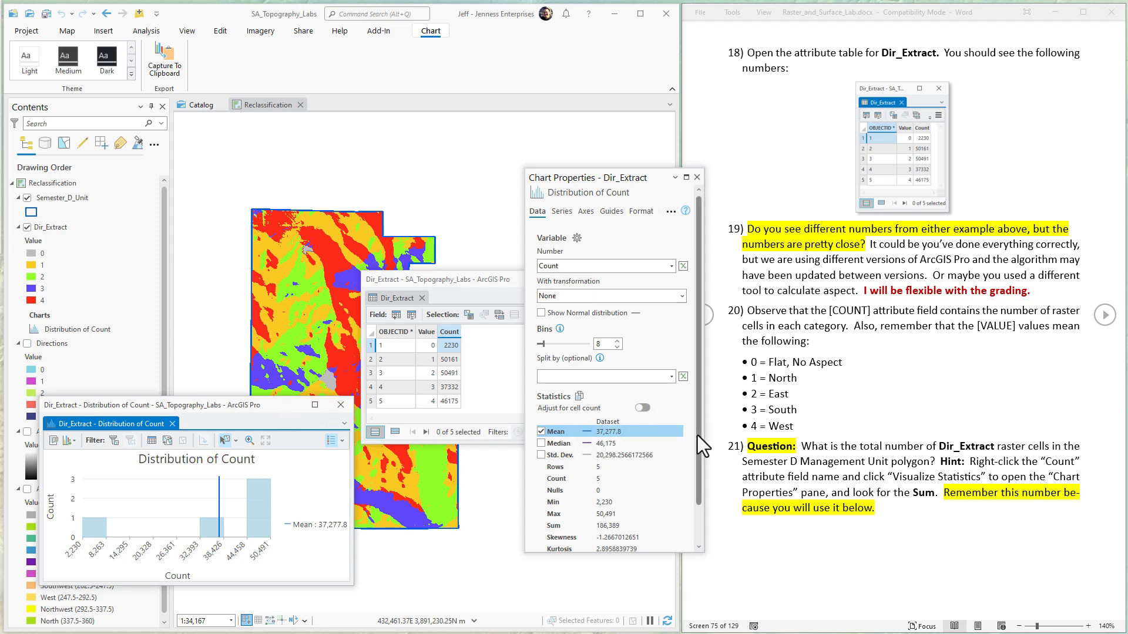
# Step: Highlight the Sum statistic of the Count field in the chart properties and advance the lab instructions to step 22
pyautogui.moveTo(697, 436); pyautogui.dragTo(692, 477)
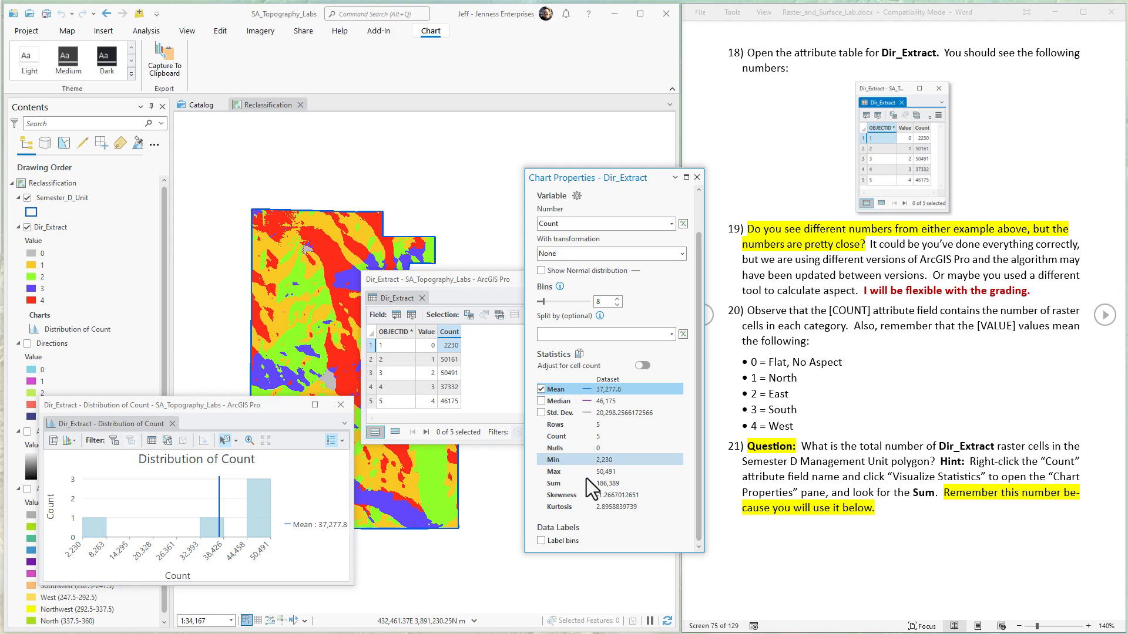
pyautogui.click(607, 484)
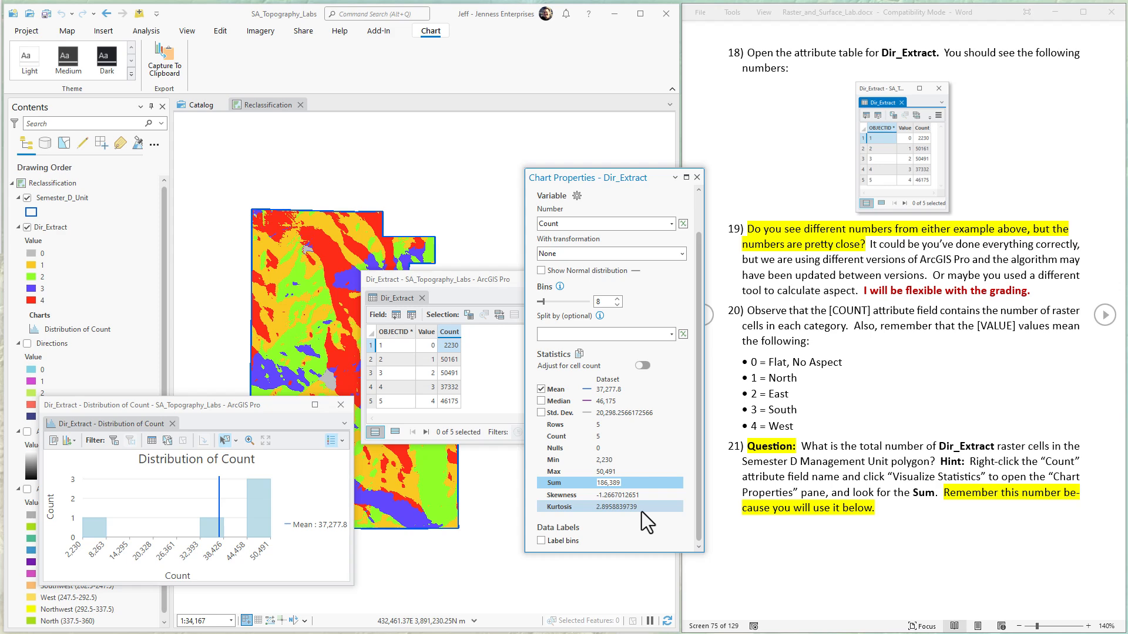
pyautogui.click(940, 424)
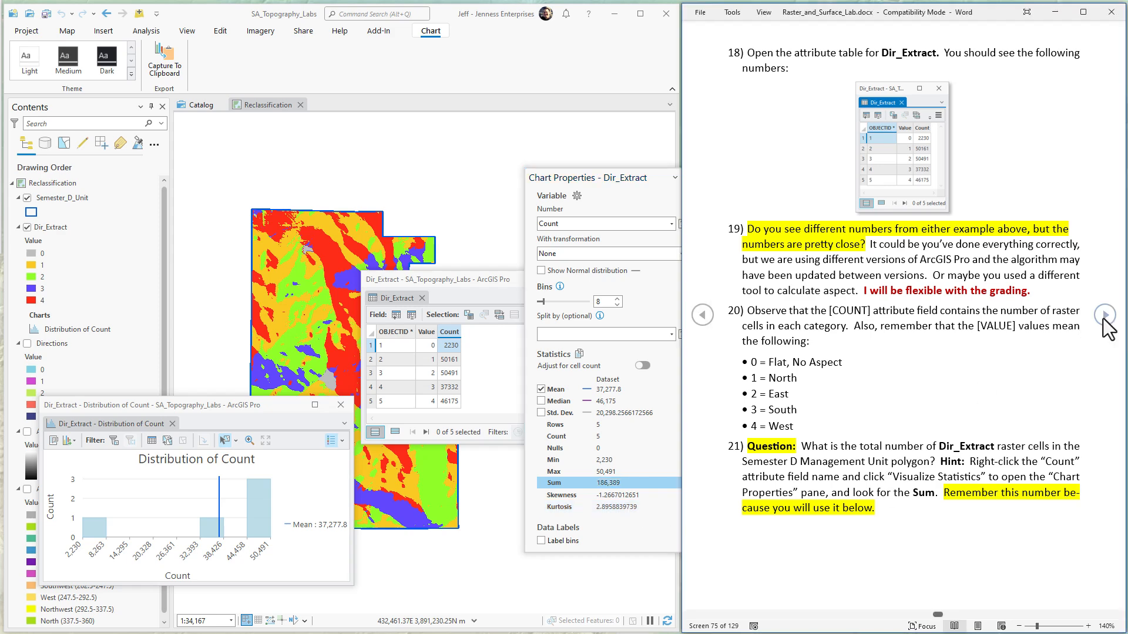
pyautogui.click(1104, 316)
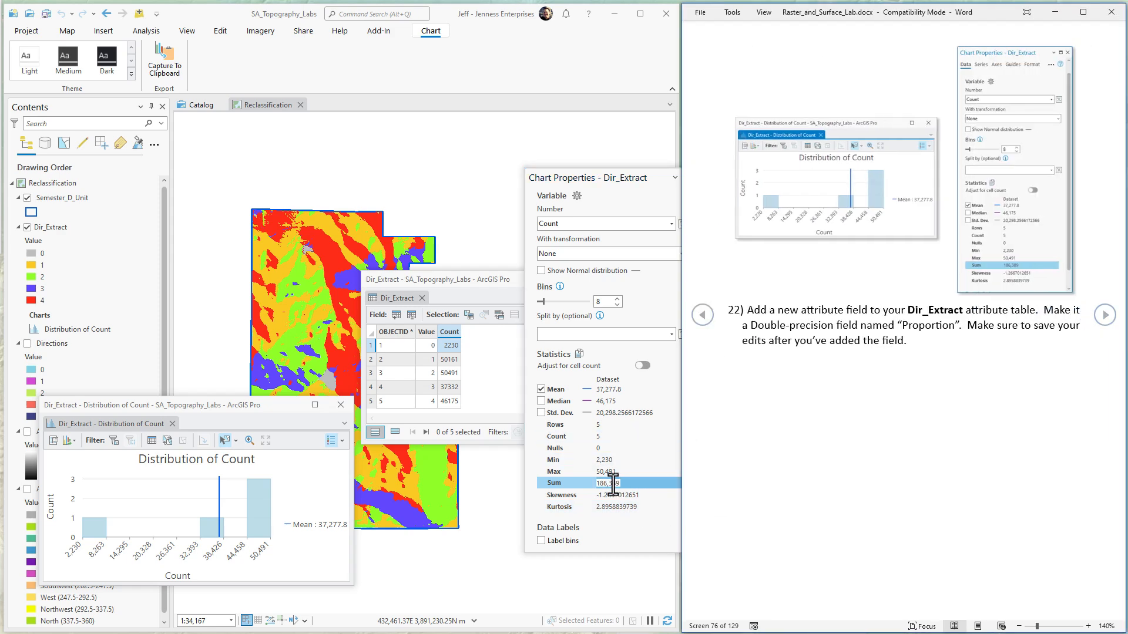
# Step: Add a Double field named Proportion to the Dir_Extract attribute table, save the edits and close the fields view
pyautogui.moveTo(502, 280); pyautogui.dragTo(313, 178)
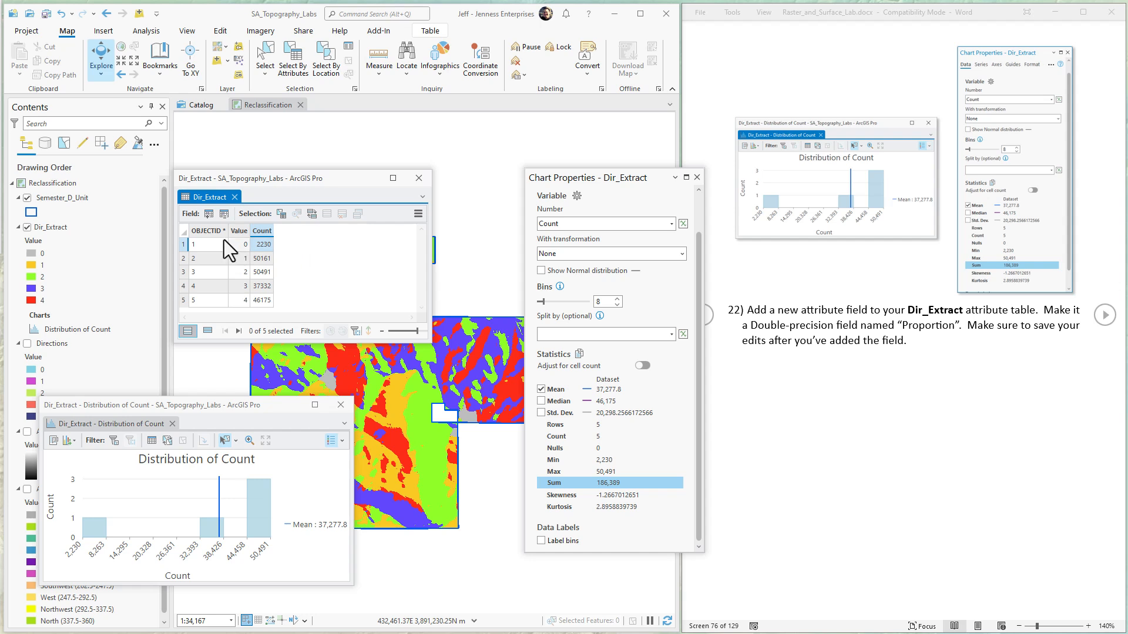
pyautogui.click(208, 214)
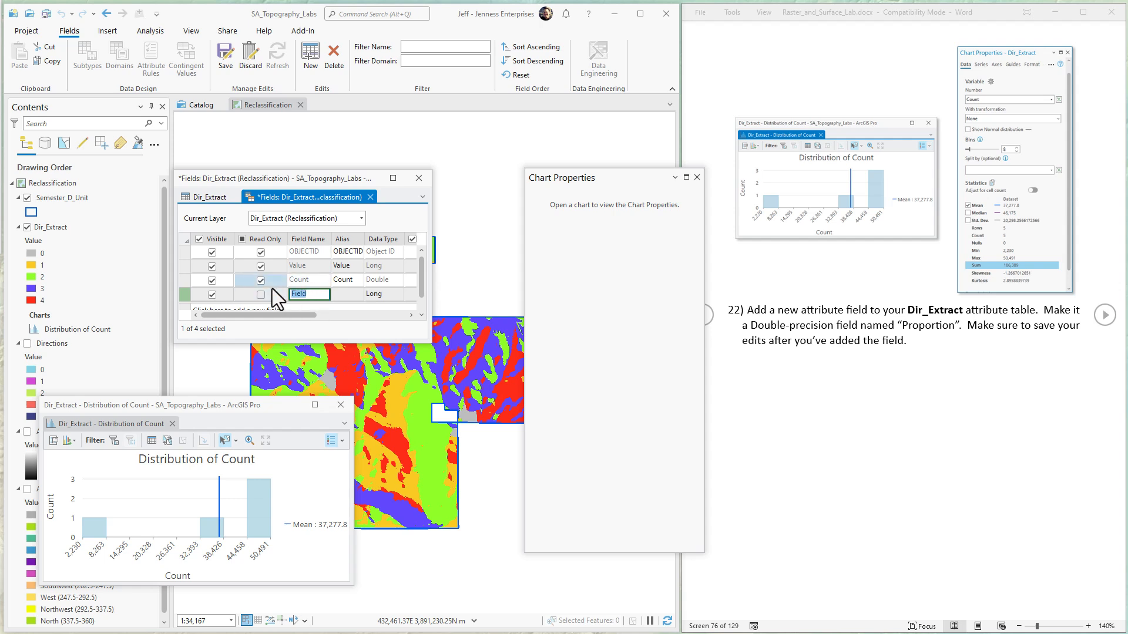
pyautogui.write('Proportion')
pyautogui.click(383, 294)
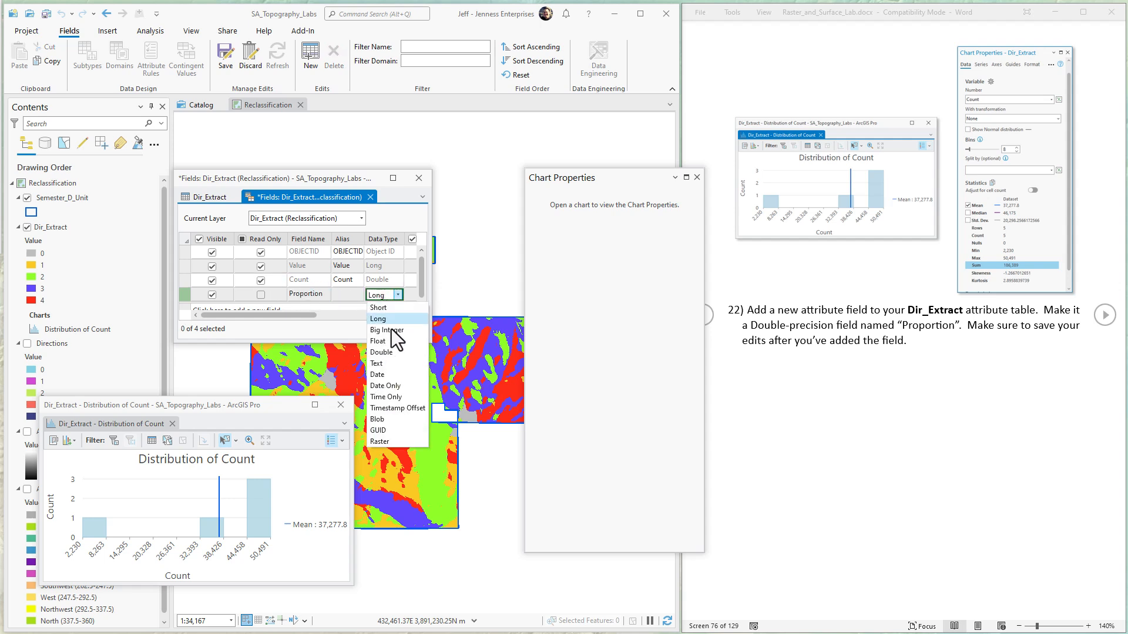
pyautogui.click(383, 352)
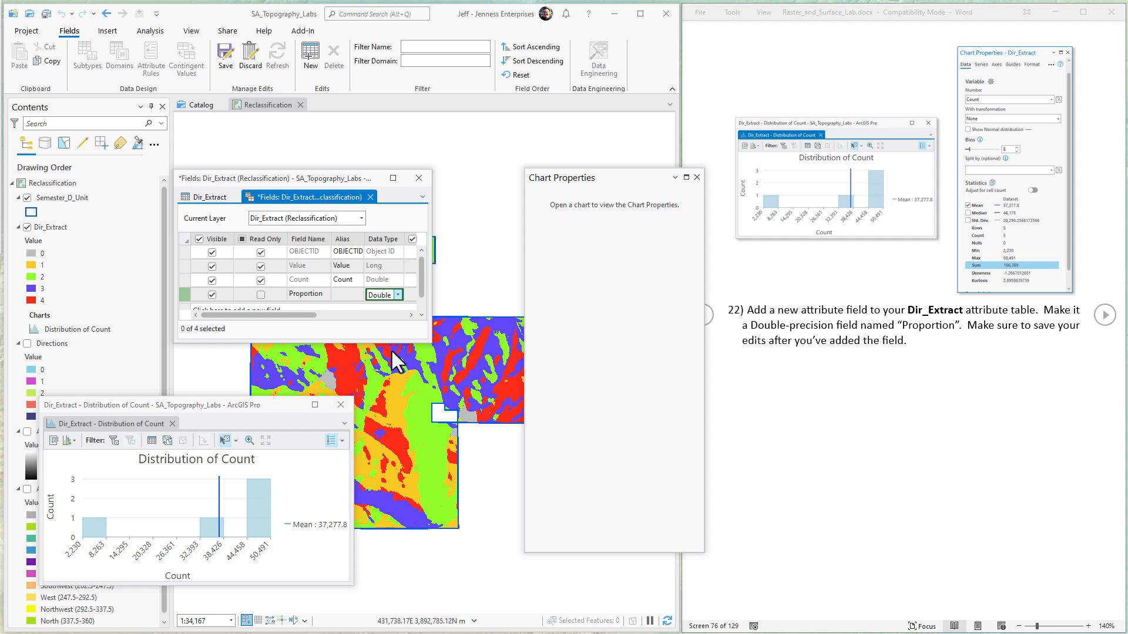
pyautogui.click(226, 57)
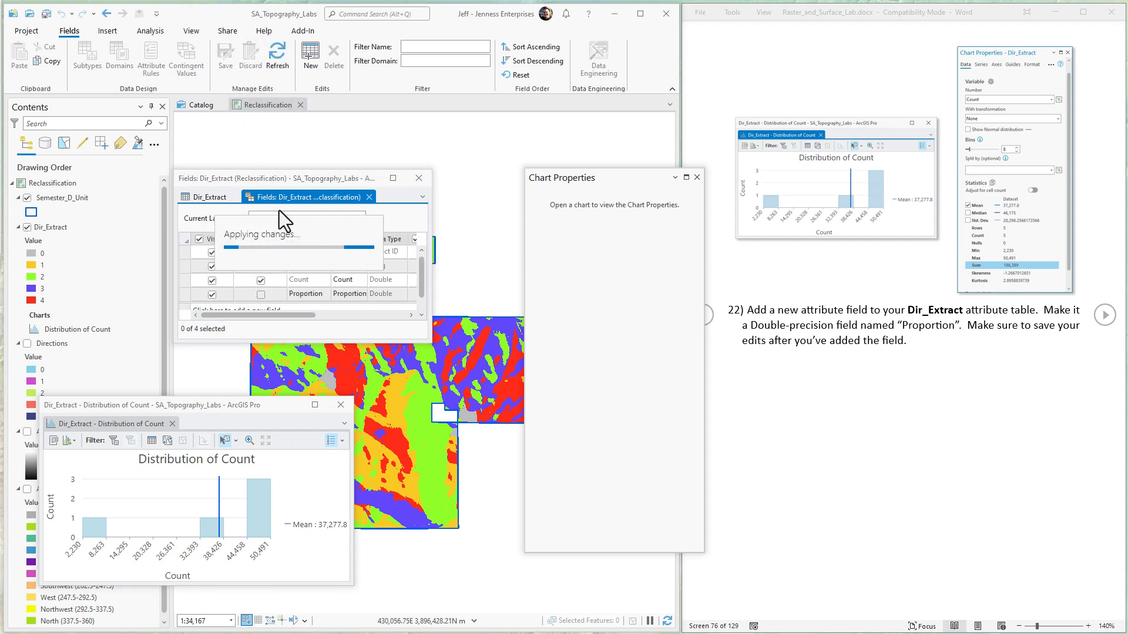
pyautogui.click(369, 196)
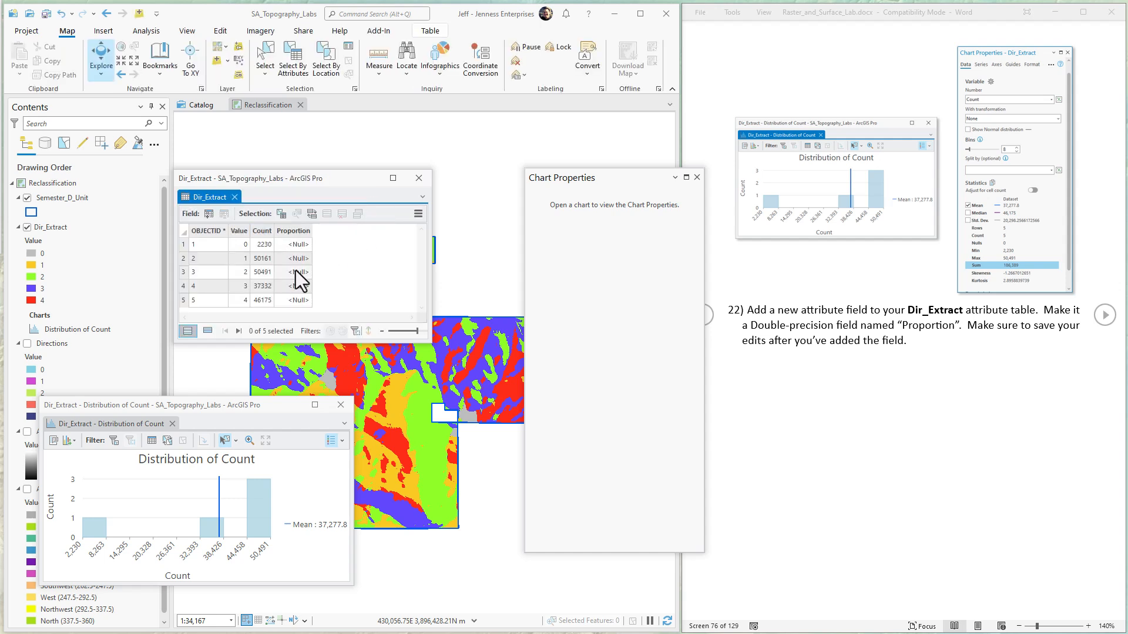
# Step: Advance the lab instructions to step 23 and open Calculate Field for the Proportion field of the Dir_Extract table
pyautogui.click(1105, 322)
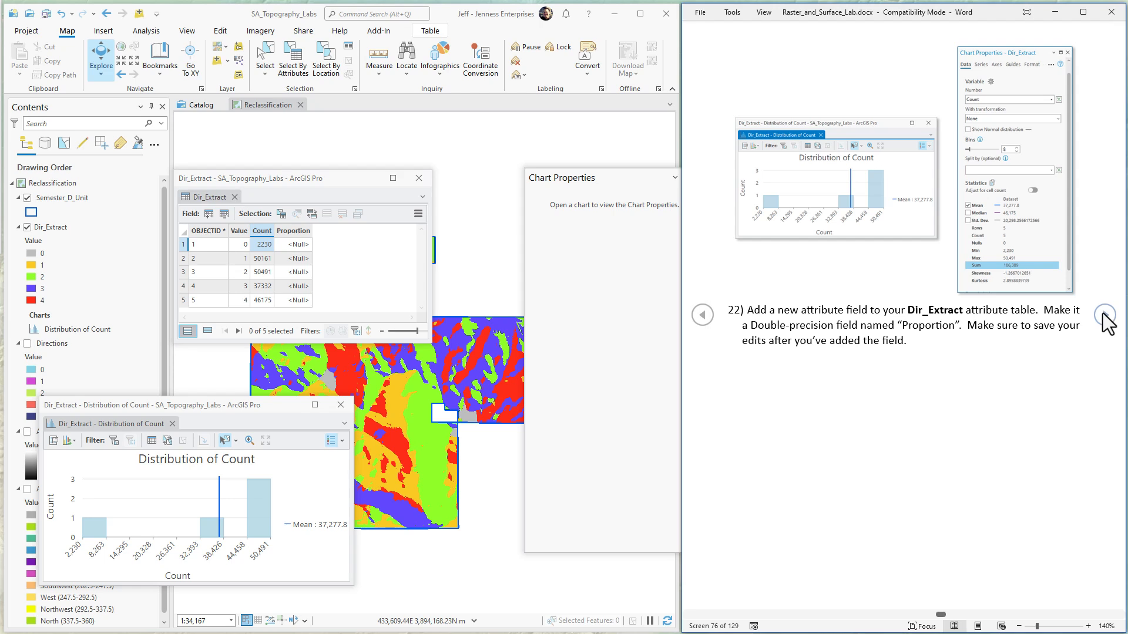
pyautogui.click(1105, 317)
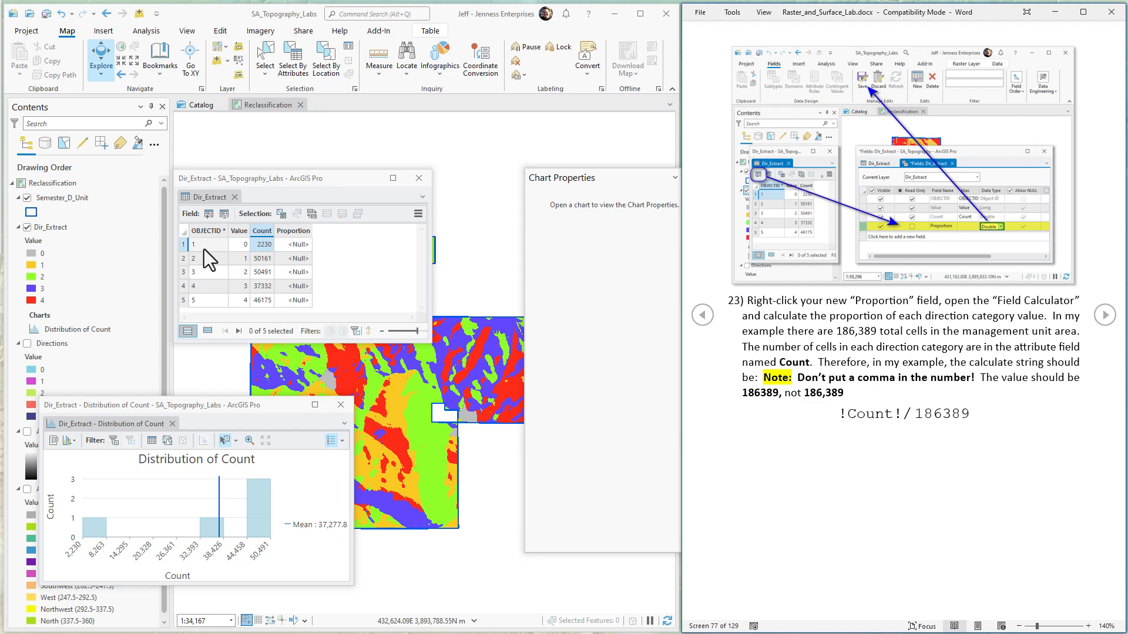
pyautogui.click(323, 269)
pyautogui.click(295, 231)
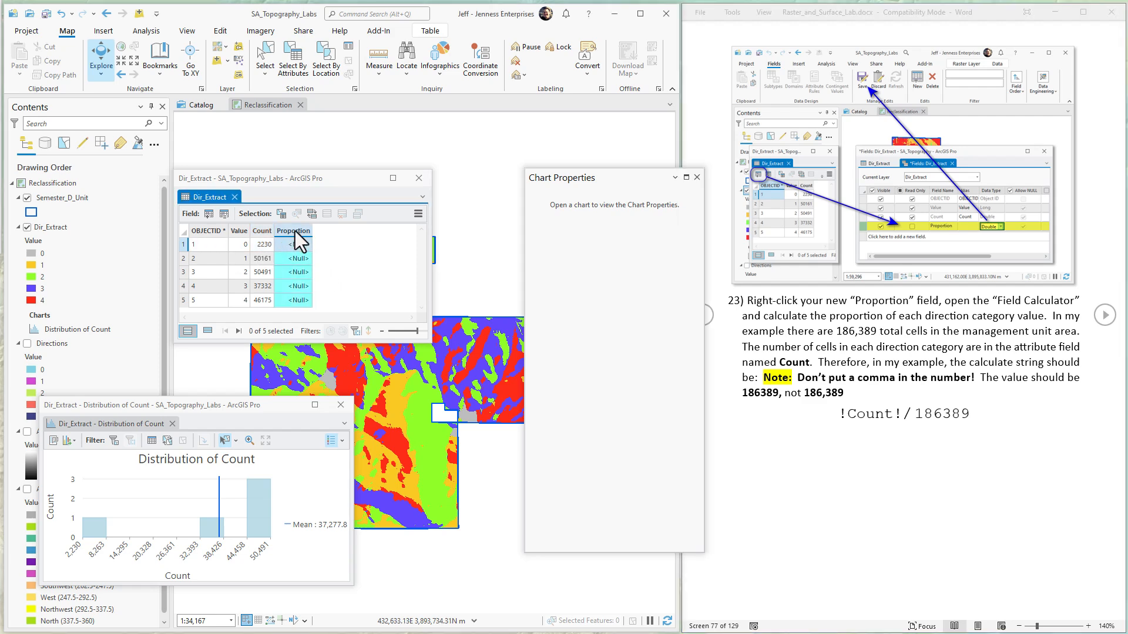
pyautogui.rightClick(294, 230)
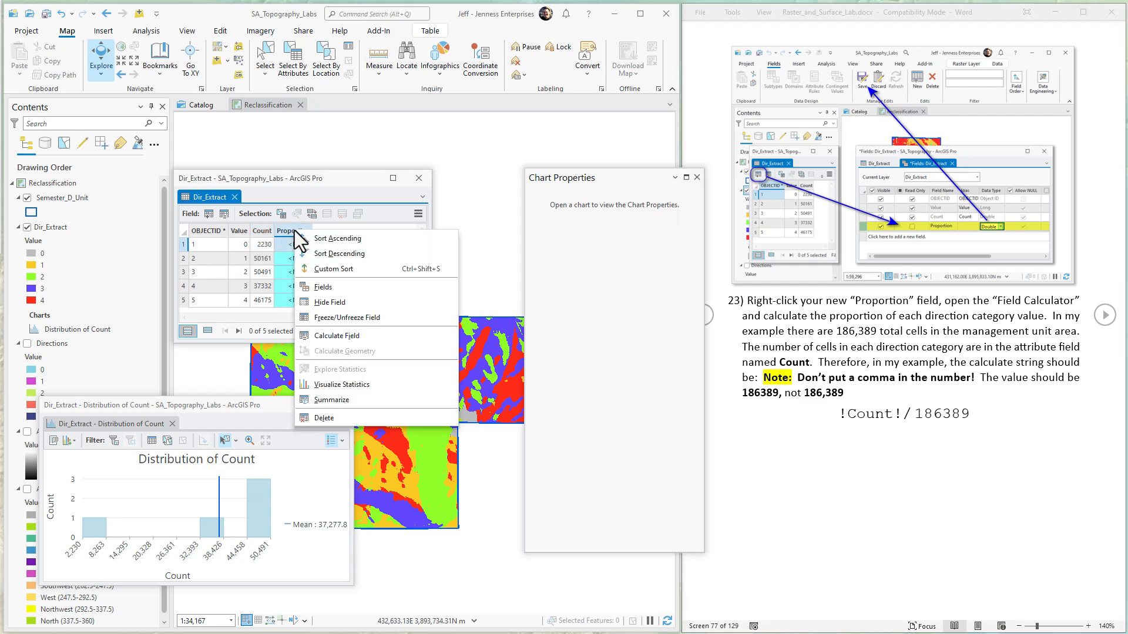
pyautogui.click(340, 335)
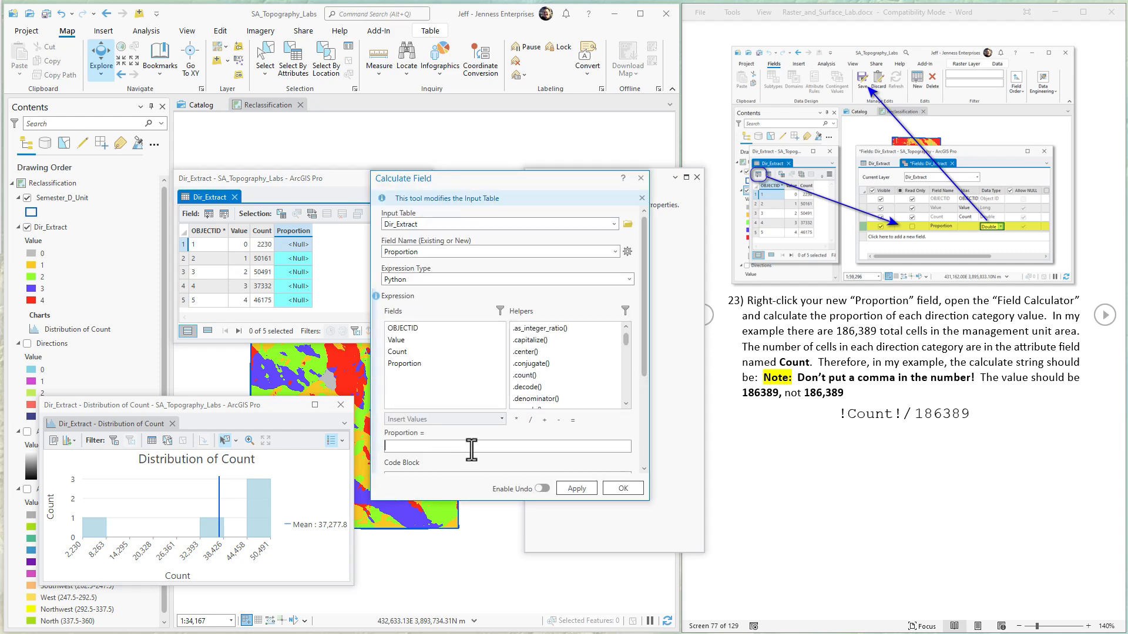
# Step: Calculate the Proportion field with the Python expression !Count!/186389
pyautogui.click(455, 449)
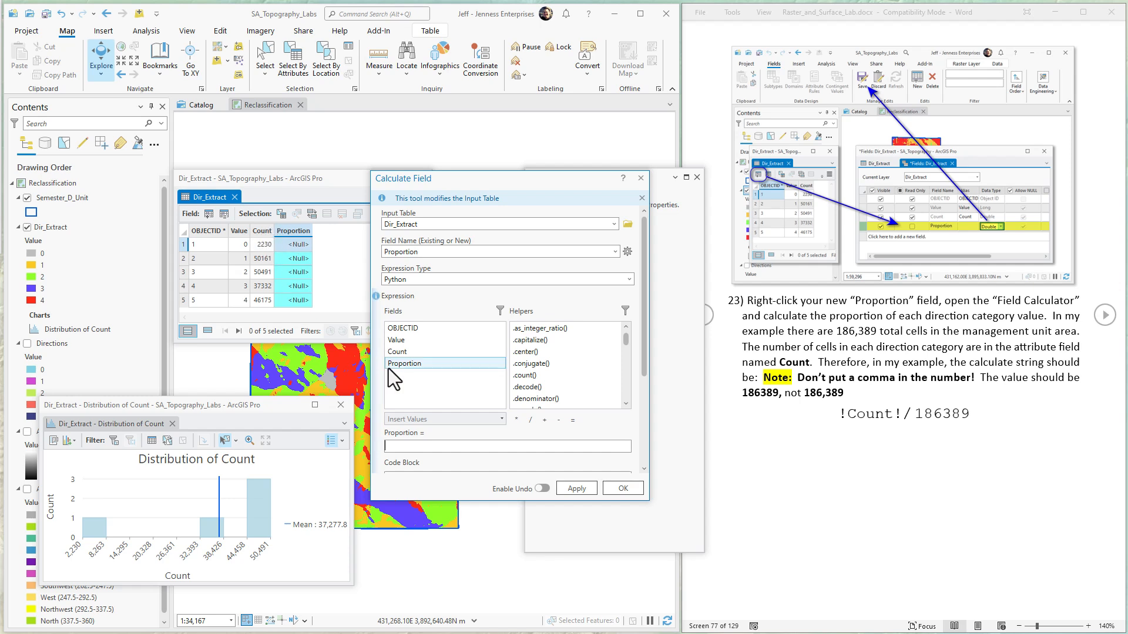
pyautogui.click(404, 448)
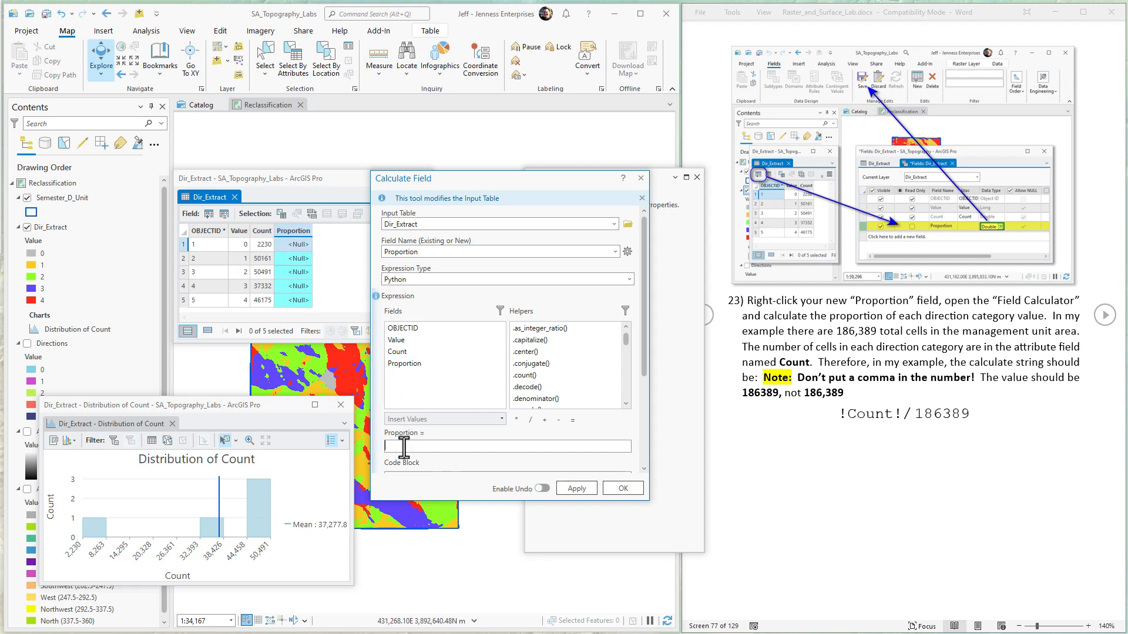
pyautogui.doubleClick(400, 353)
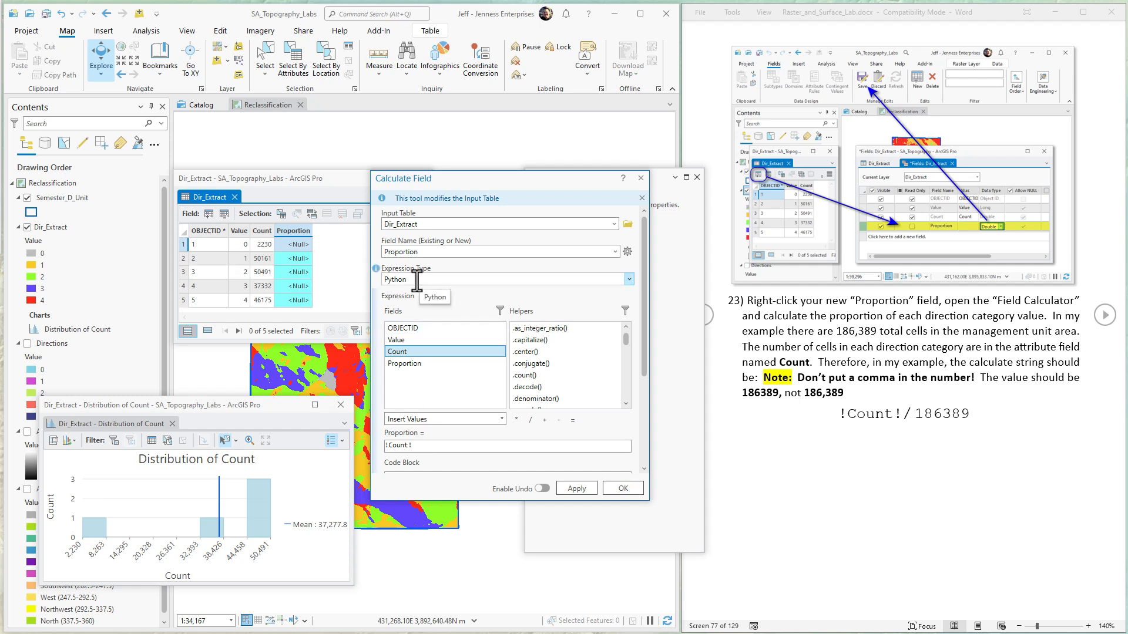
pyautogui.click(433, 444)
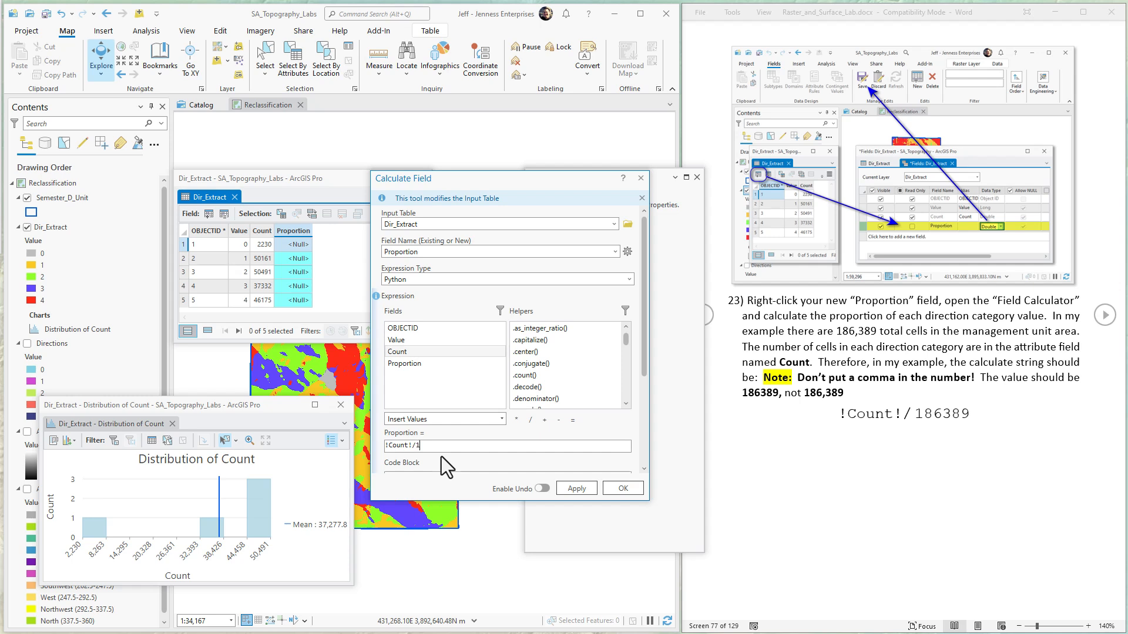
pyautogui.write('89')
pyautogui.moveTo(529, 186); pyautogui.dragTo(507, 199)
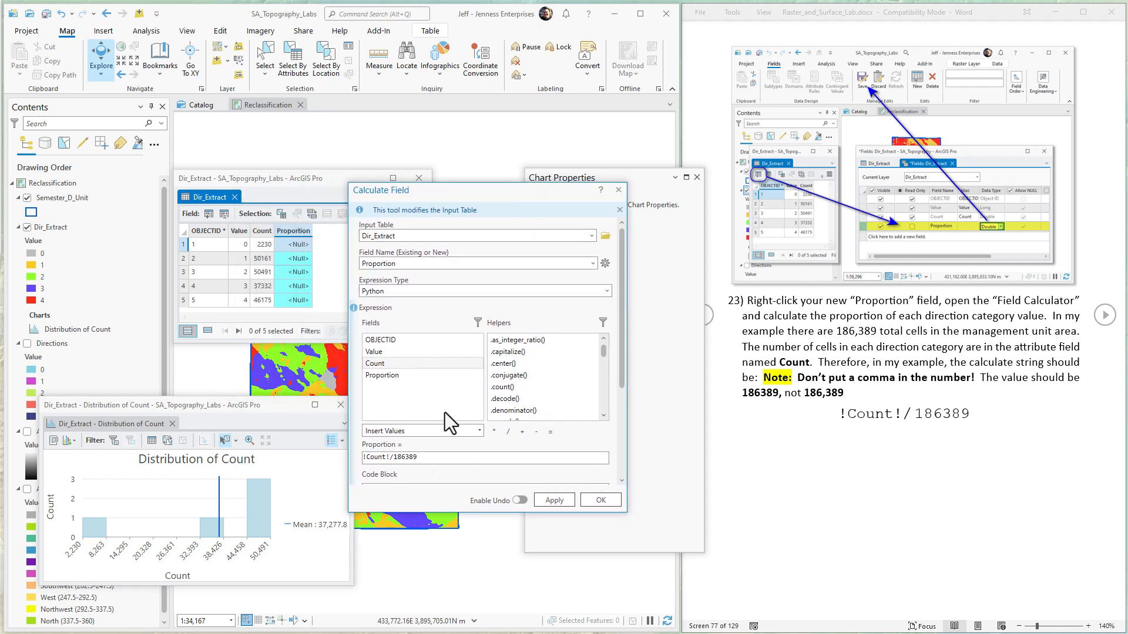
pyautogui.write(',')
pyautogui.press('BackSpace')
pyautogui.click(601, 501)
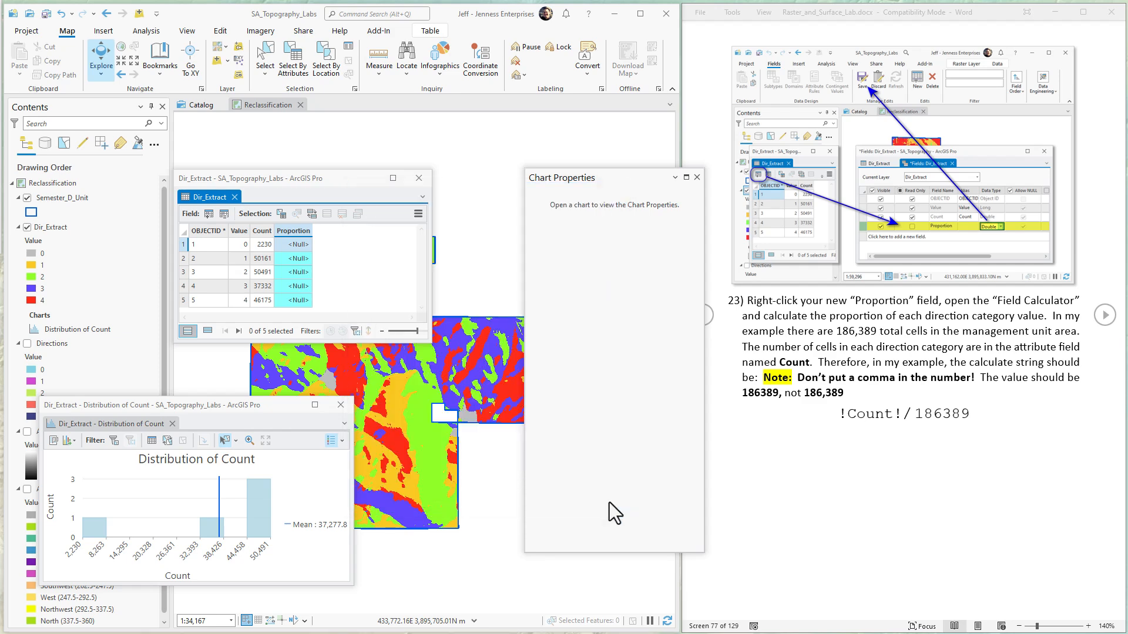
# Step: Deselect the Proportion column and advance the lab instructions to the Count and Proportion table in step 24
pyautogui.click(293, 231)
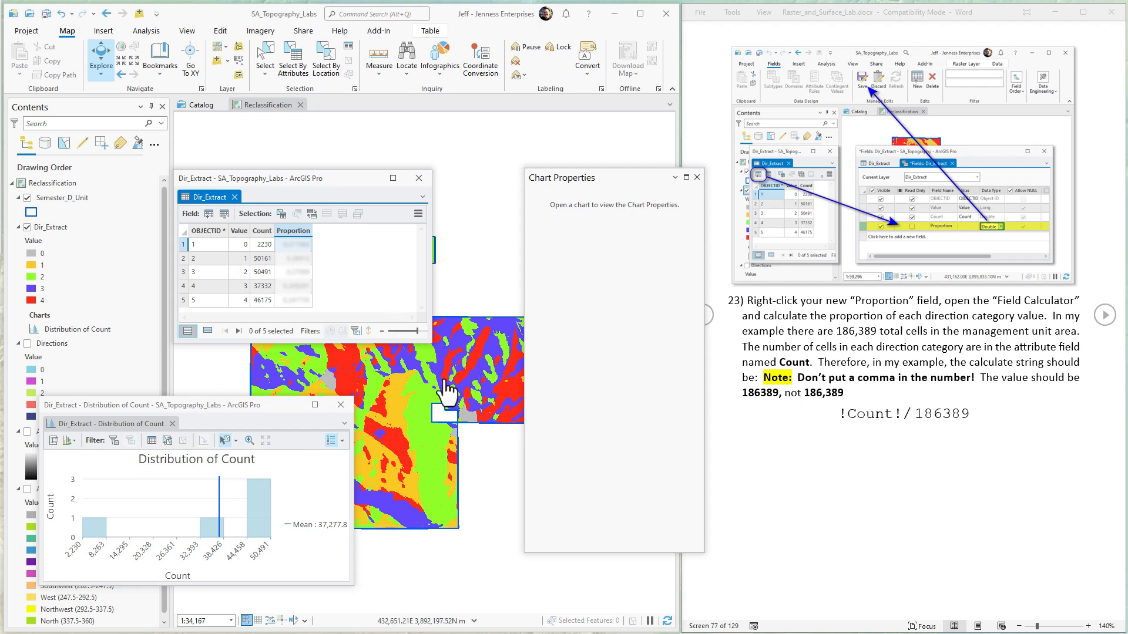
pyautogui.click(1001, 317)
pyautogui.scroll(-1, 992, 315)
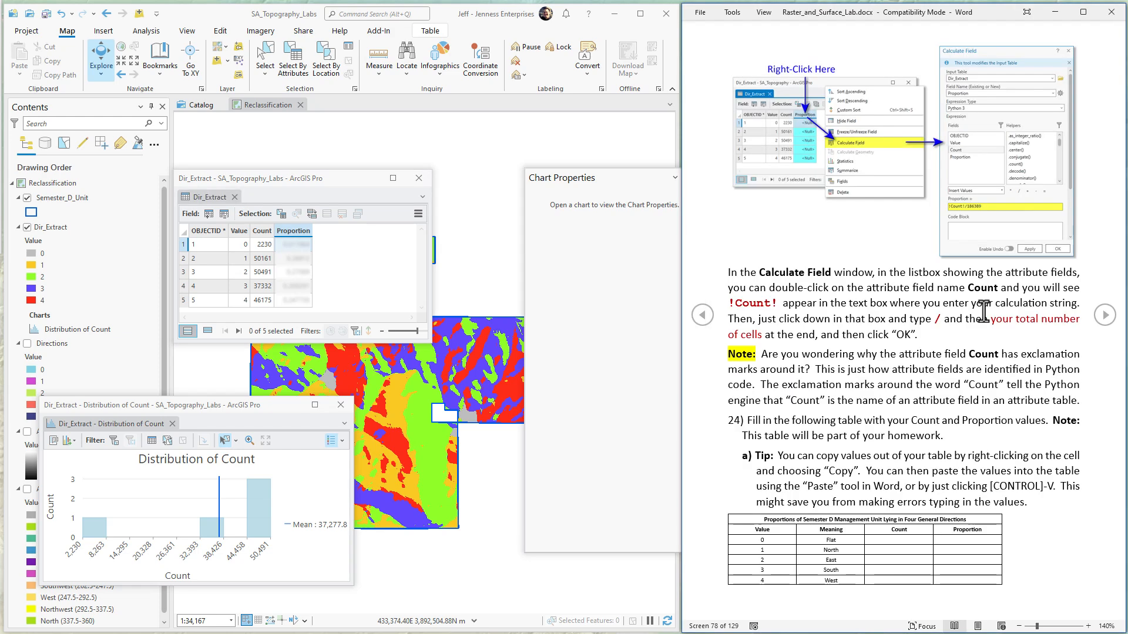